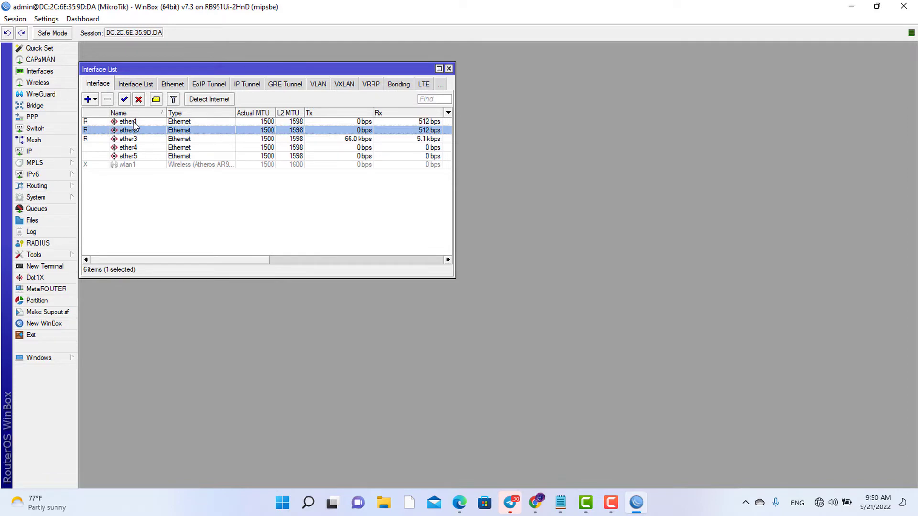
- Rename the ether1 interface as ether1-WAN1
double_click(134, 123)
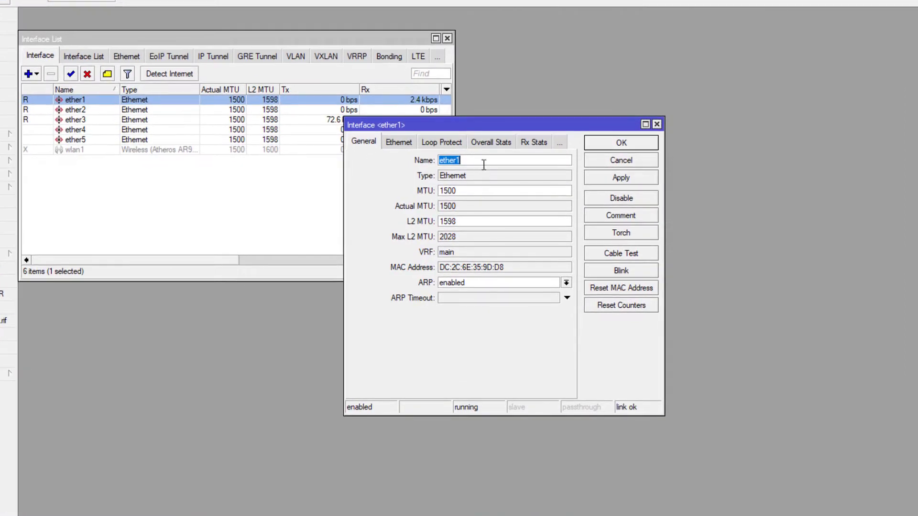
left_click(484, 162)
type("-")
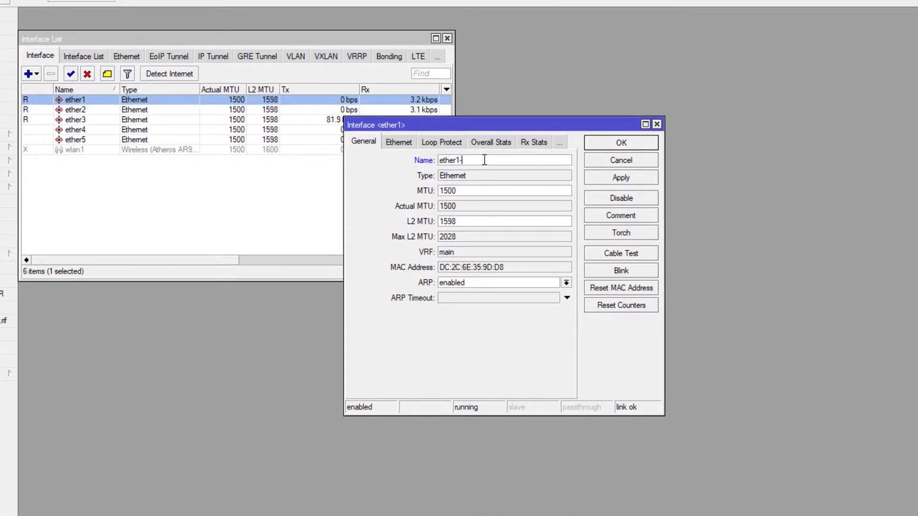
type("WAN1")
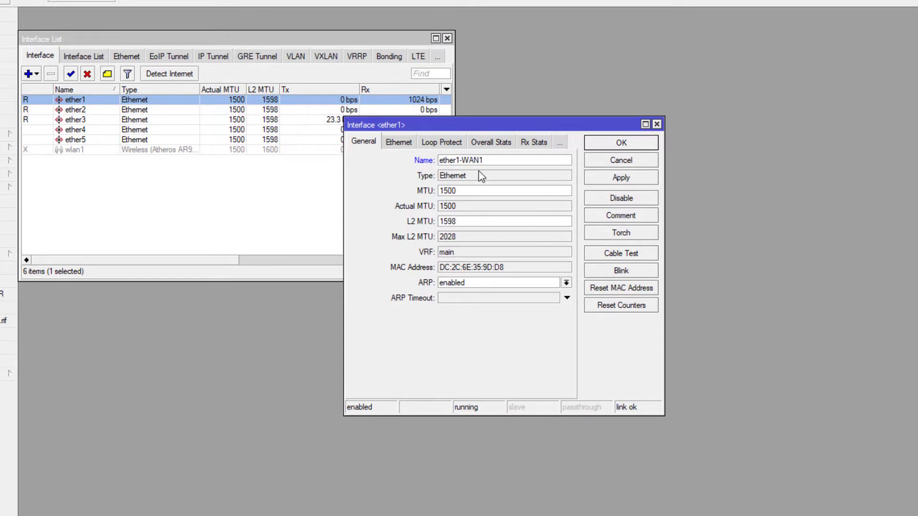
left_click(638, 145)
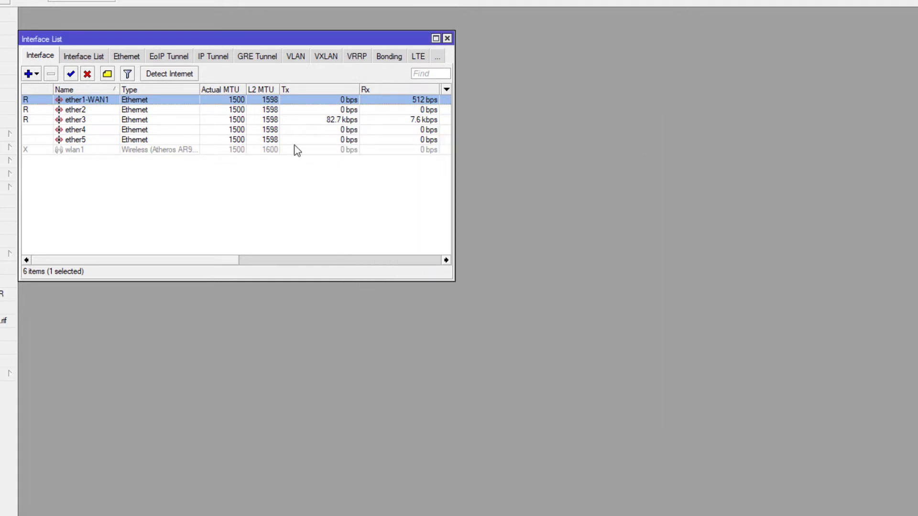
- Rename the ether2 interface as ether2-WAN2 and close the interface list
left_click(82, 110)
double_click(82, 111)
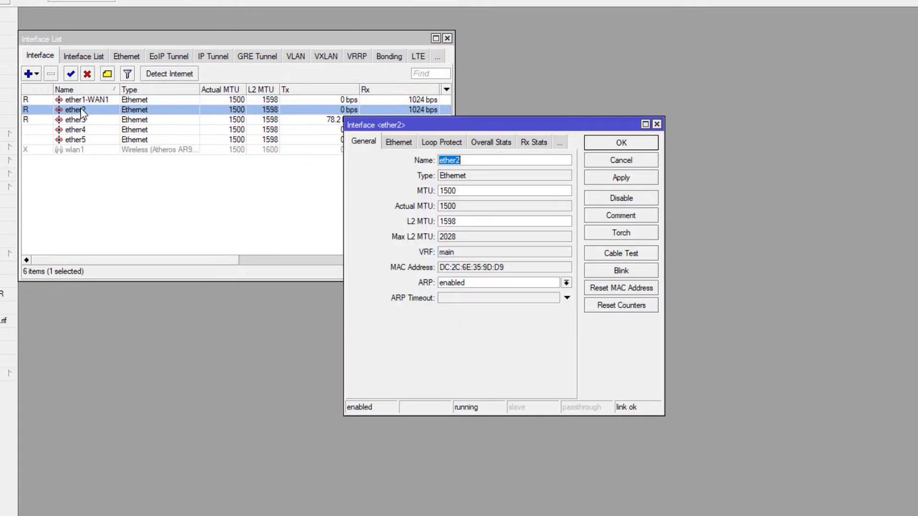
left_click(498, 162)
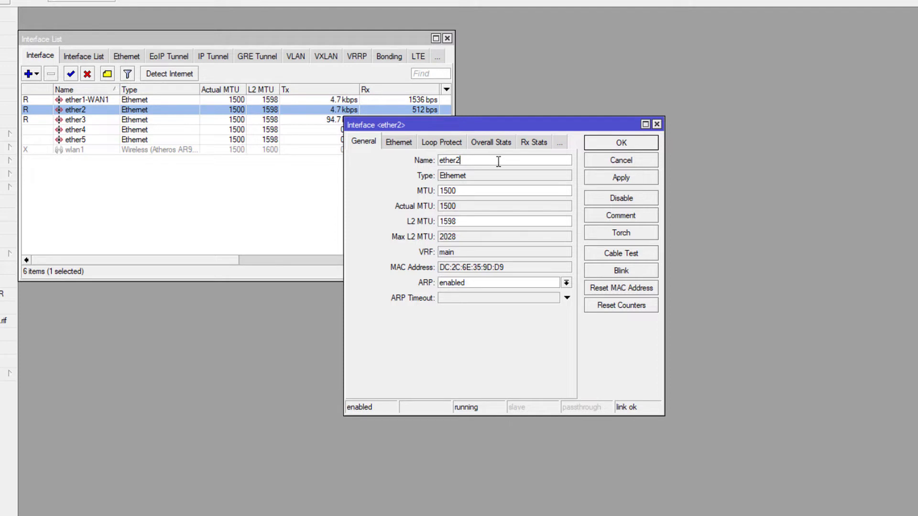
type("-WAN")
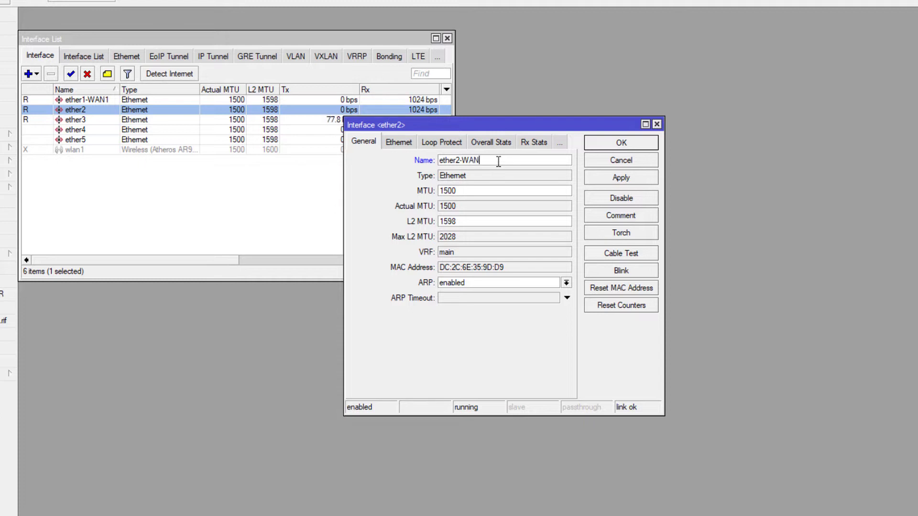
type("2")
left_click(631, 143)
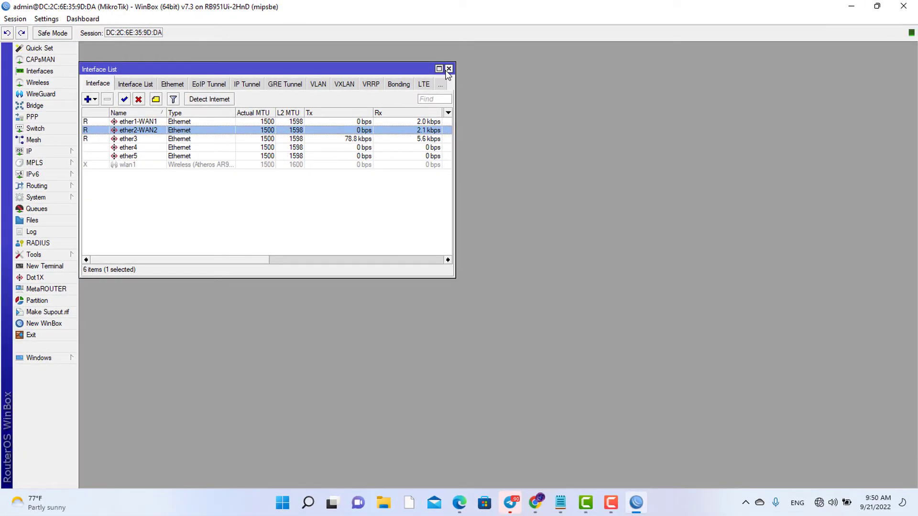
left_click(449, 70)
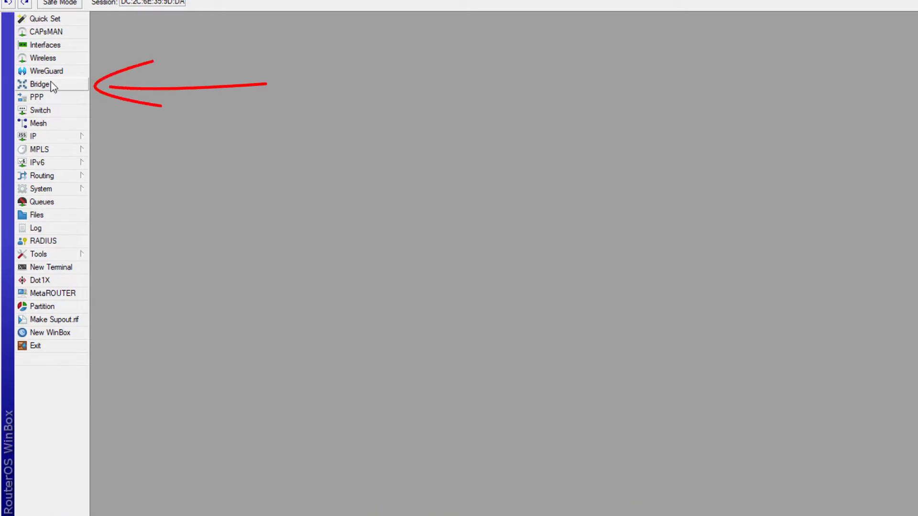
- Create a new bridge interface named bridge-LAN
left_click(51, 82)
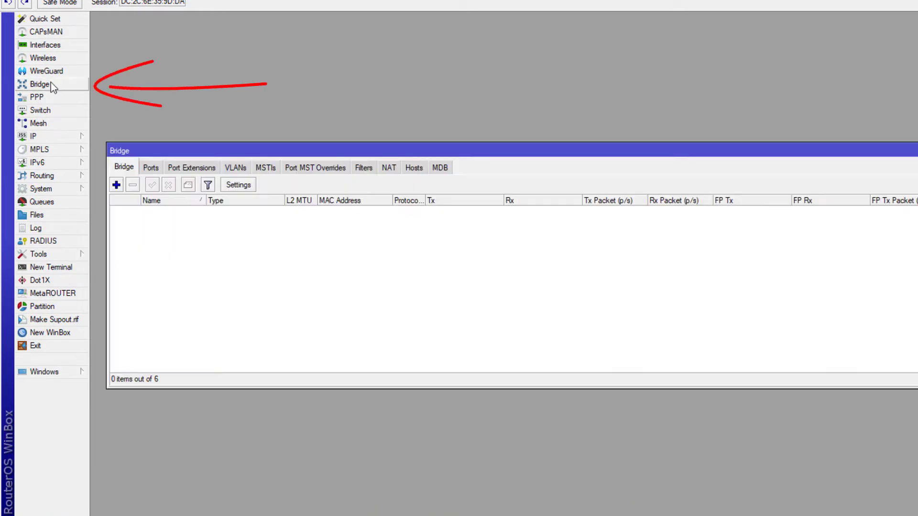
left_click(117, 184)
left_click(544, 162)
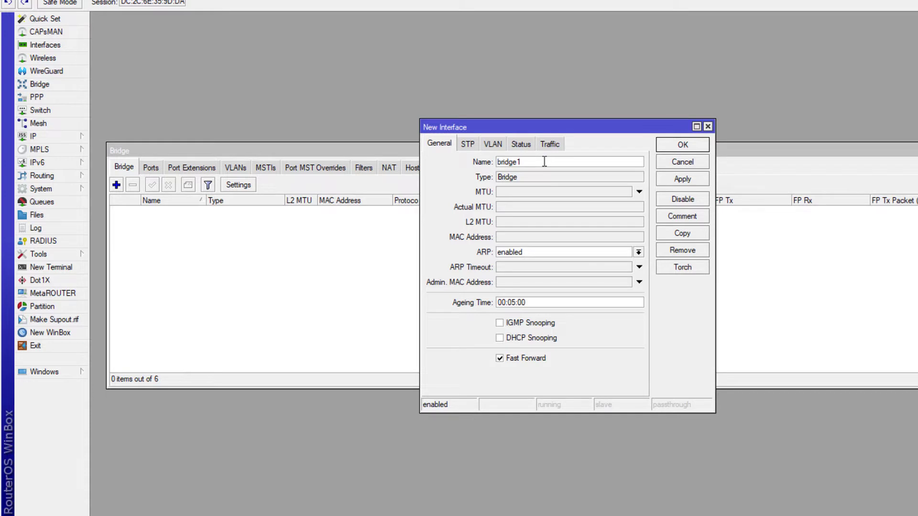
key("BackSpace")
type("-")
type("L")
type("a")
type("AN")
left_click(675, 181)
left_click(684, 146)
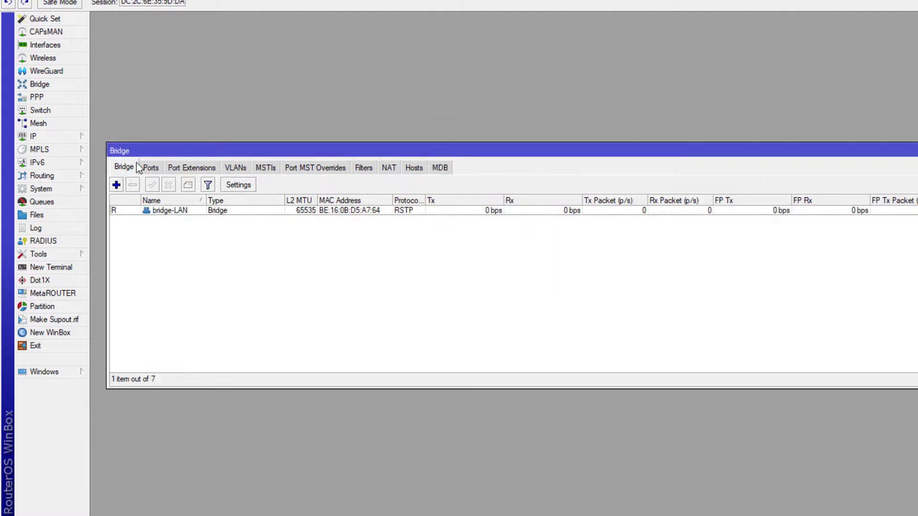
- Add ether3 as a port of bridge-LAN and dismiss the password change request
left_click(150, 169)
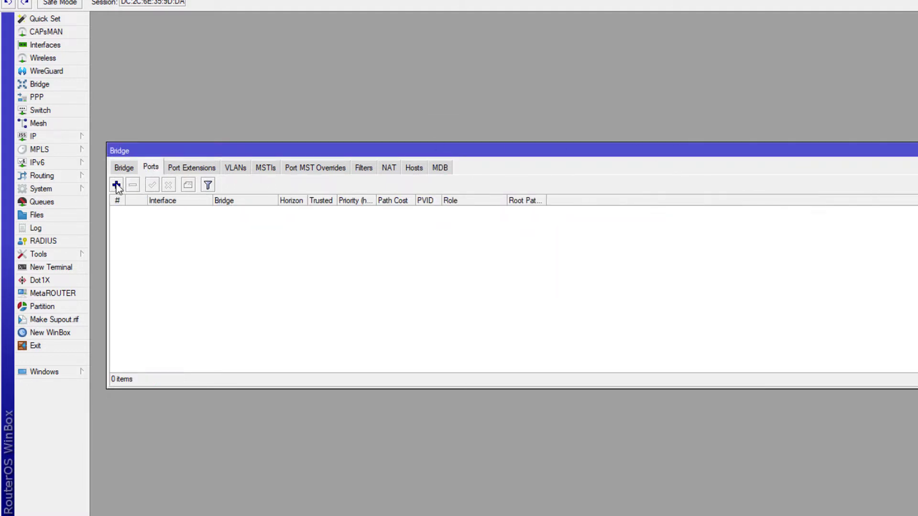
left_click(116, 185)
left_click(536, 190)
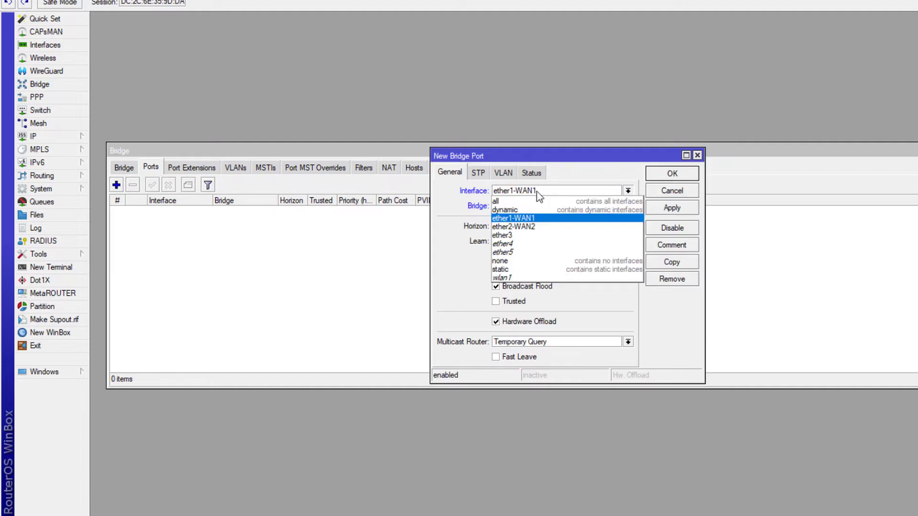
left_click(535, 235)
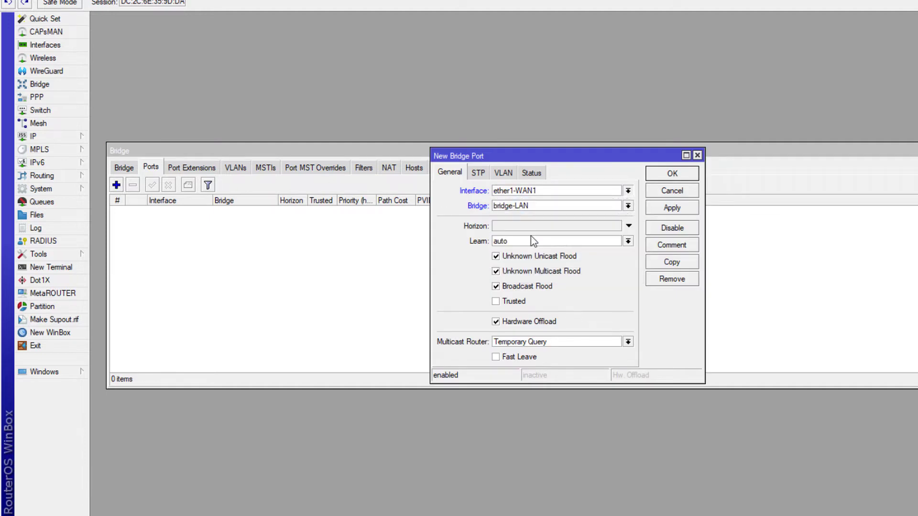
left_click(665, 211)
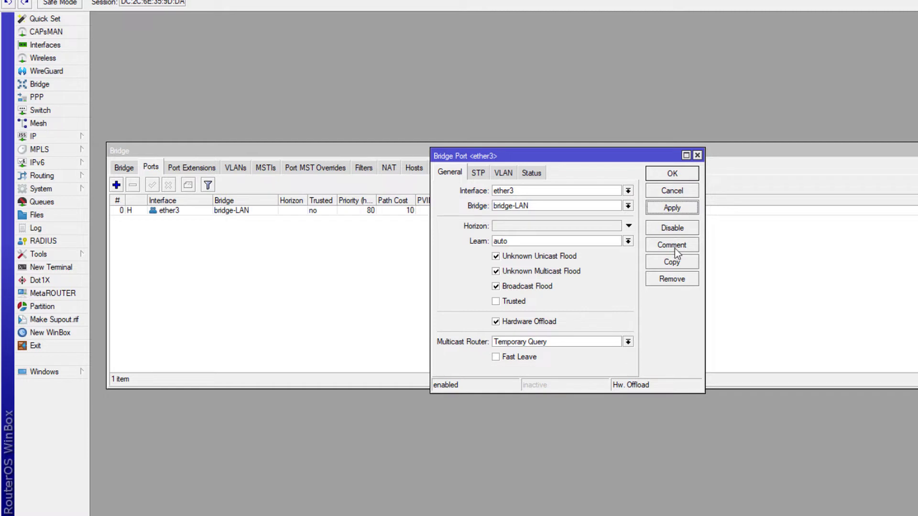
left_click(674, 263)
left_click(628, 185)
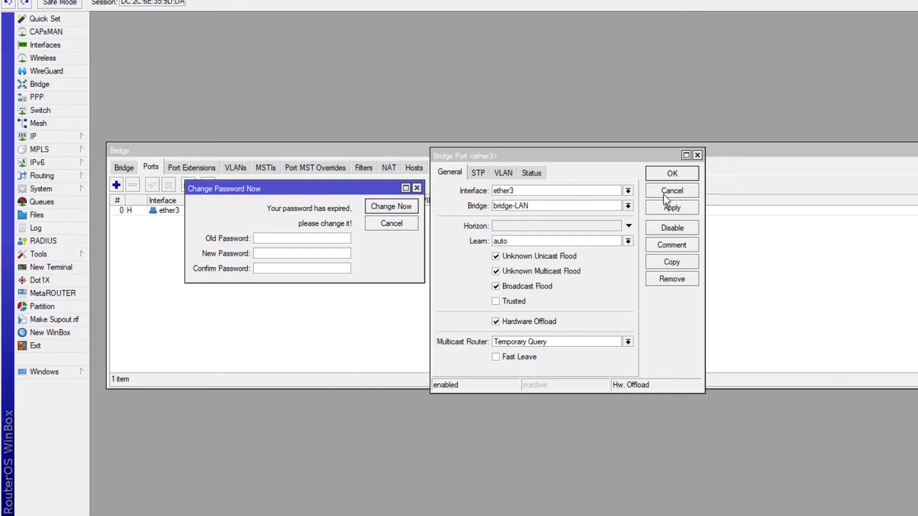
left_click(688, 175)
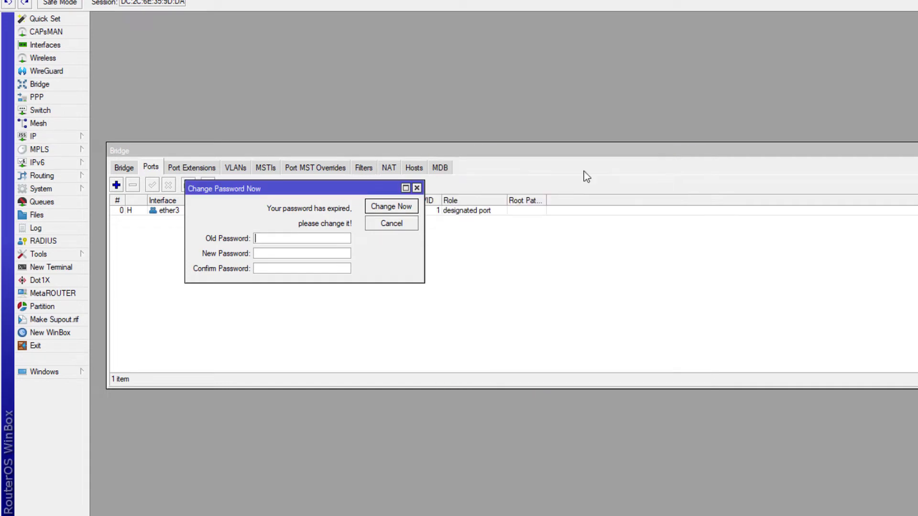
left_click(417, 188)
- Add ether4 as a port of bridge-LAN
left_click(116, 185)
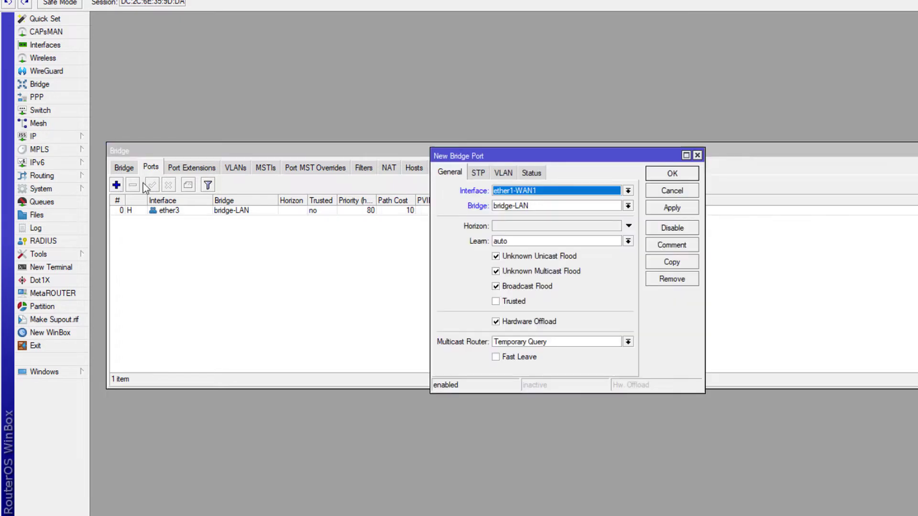
left_click(617, 192)
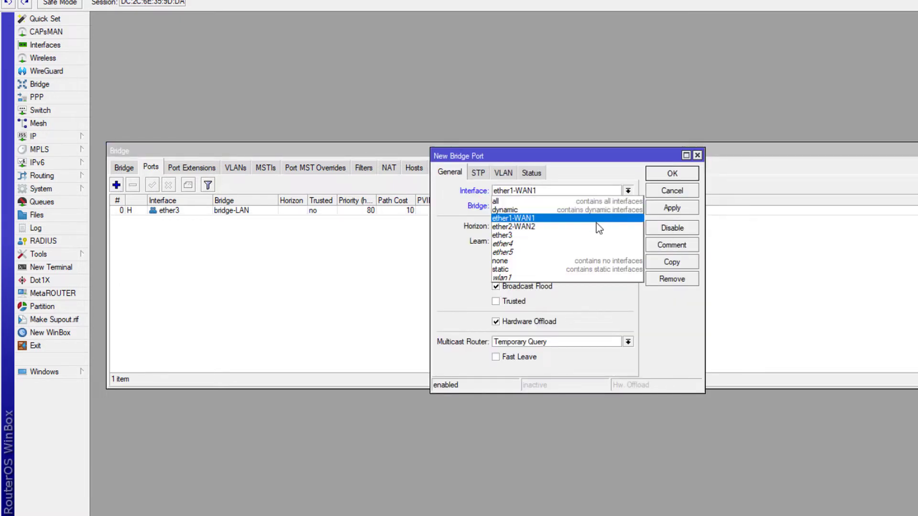
left_click(589, 245)
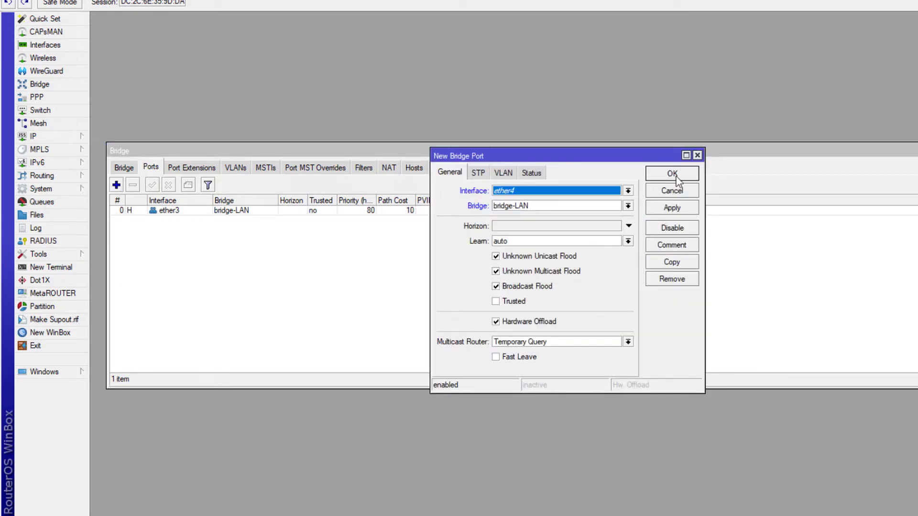
left_click(676, 177)
- Add ether5 as a port of bridge-LAN and return to the list of bridges
left_click(117, 185)
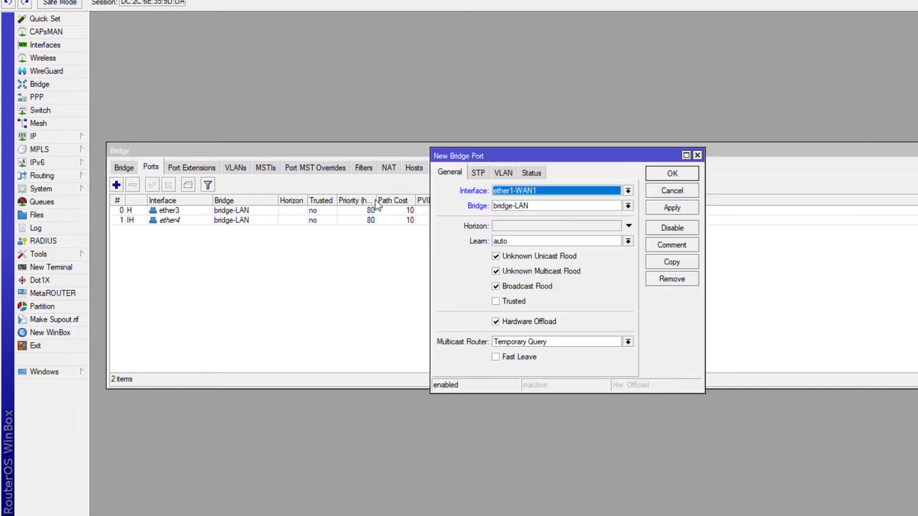
left_click(618, 191)
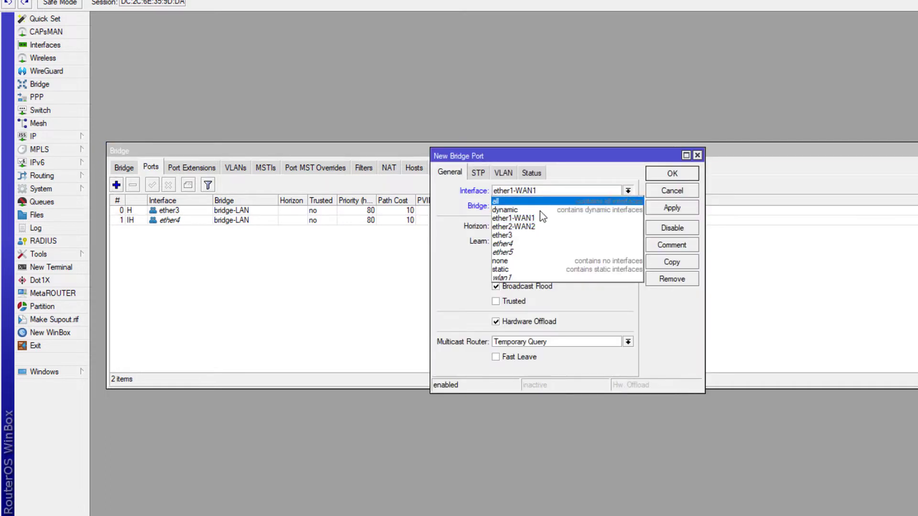
left_click(535, 252)
left_click(656, 179)
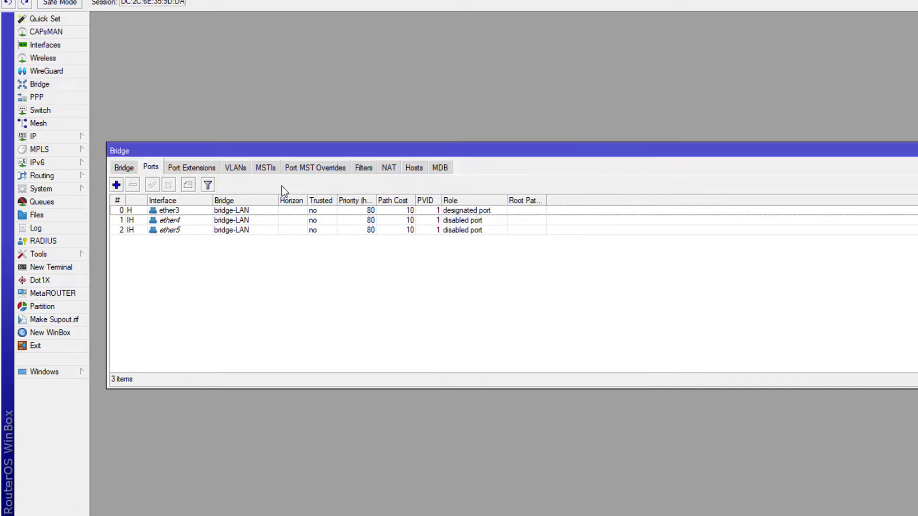
left_click(123, 172)
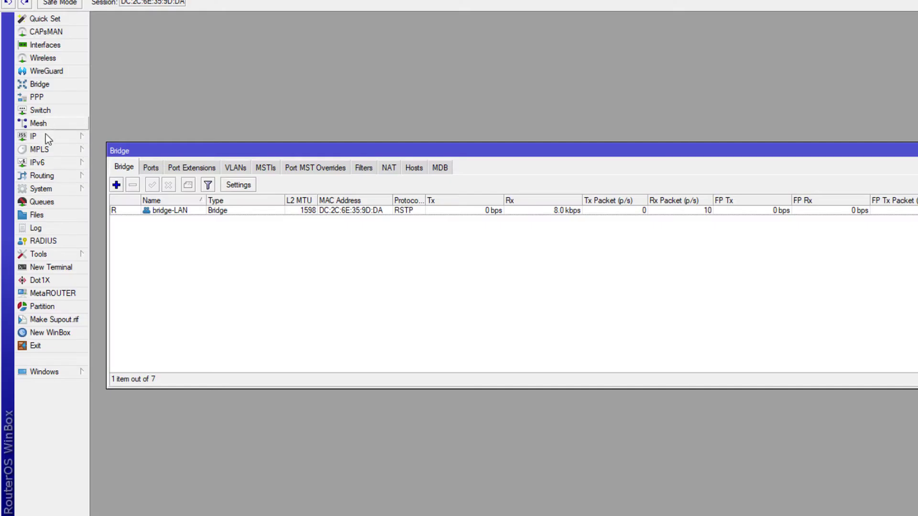
- Open the router's IP address list
left_click(48, 139)
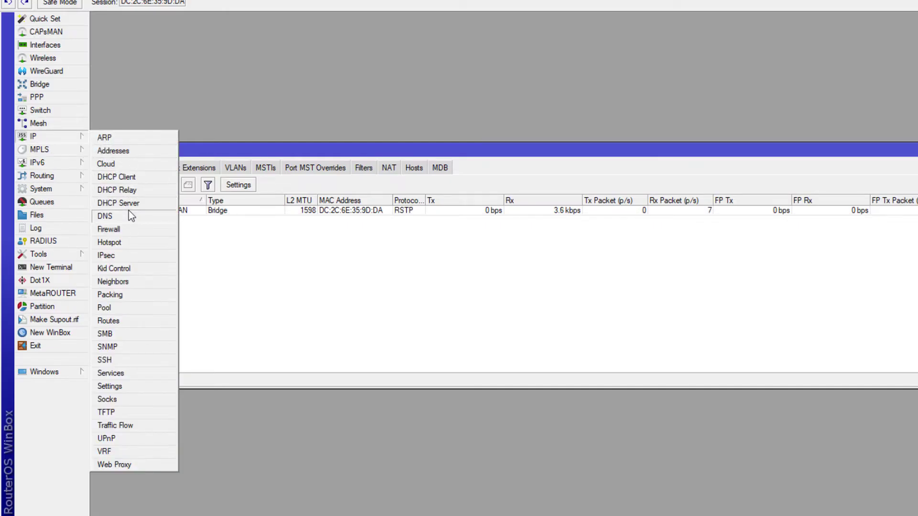
left_click(271, 285)
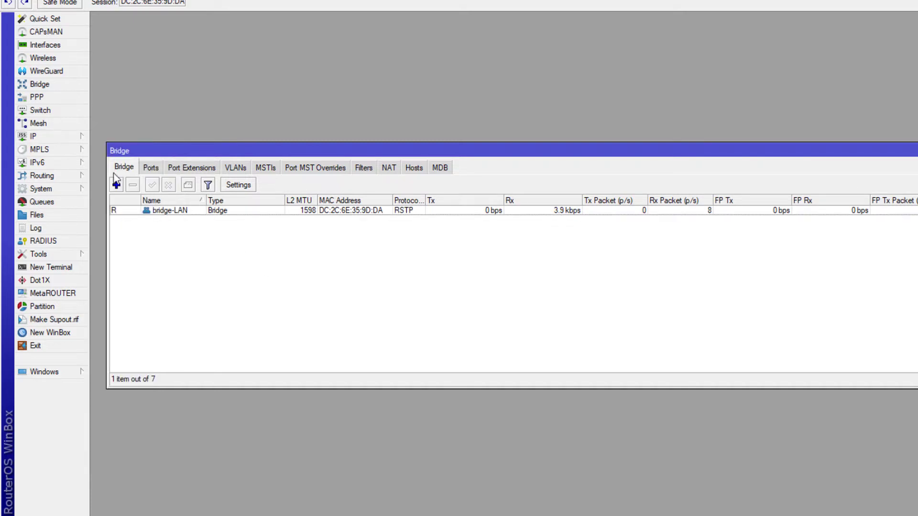
left_click(60, 140)
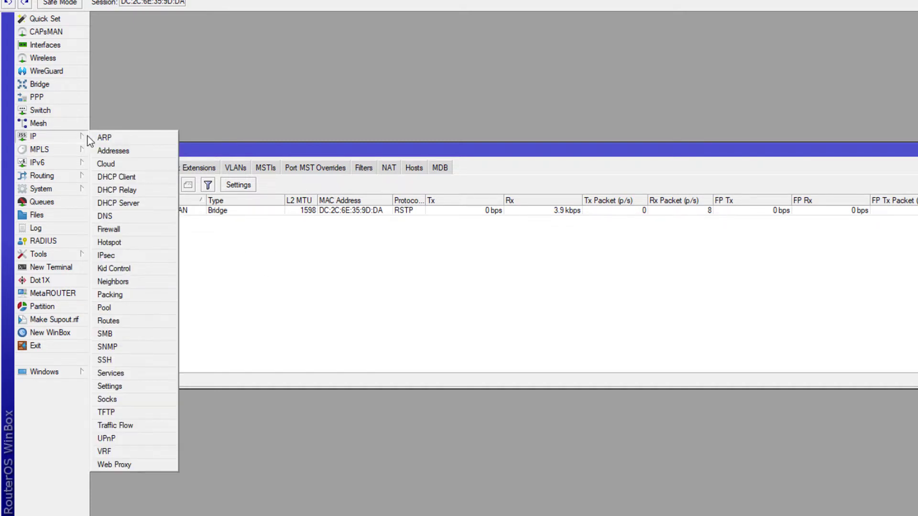
left_click(130, 150)
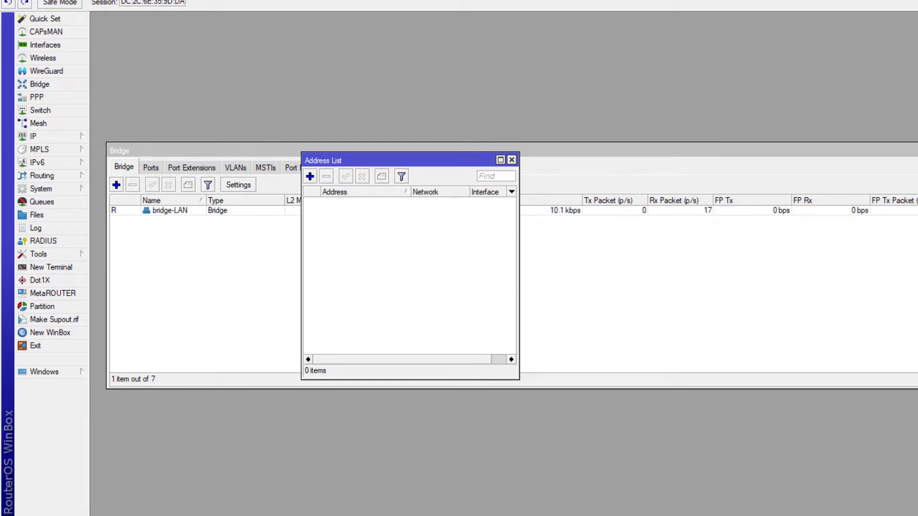
- Switch to Notepad to check the noted WAN1 address and gateway, and return to WinBox
key("alt+Tab")
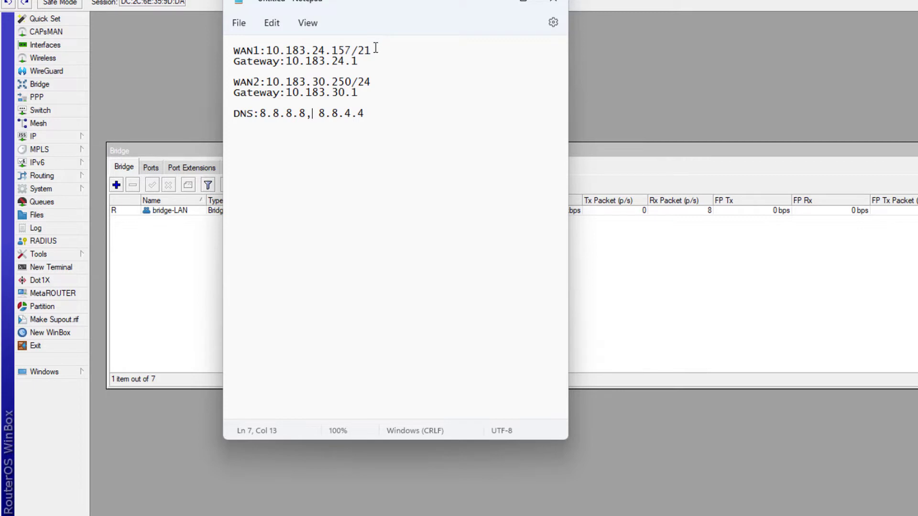
left_click_drag(374, 48, 207, 37)
left_click_drag(367, 67, 275, 61)
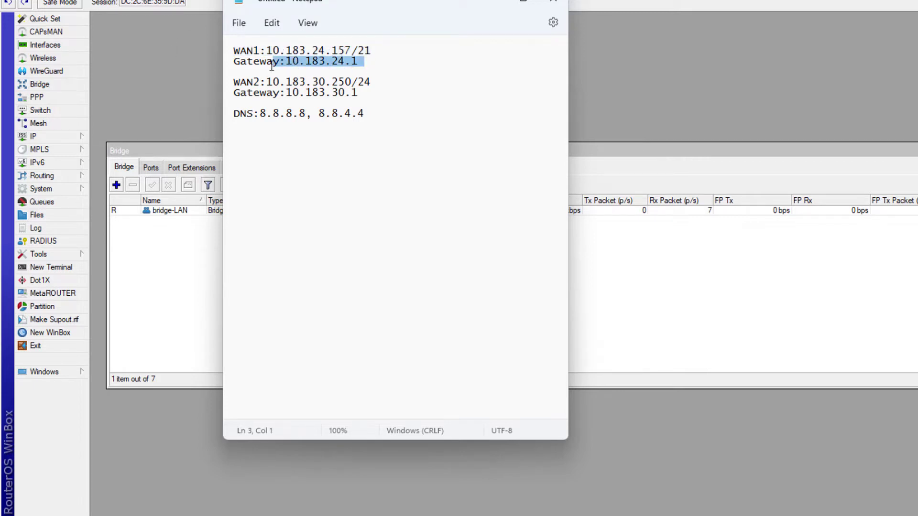
left_click(644, 316)
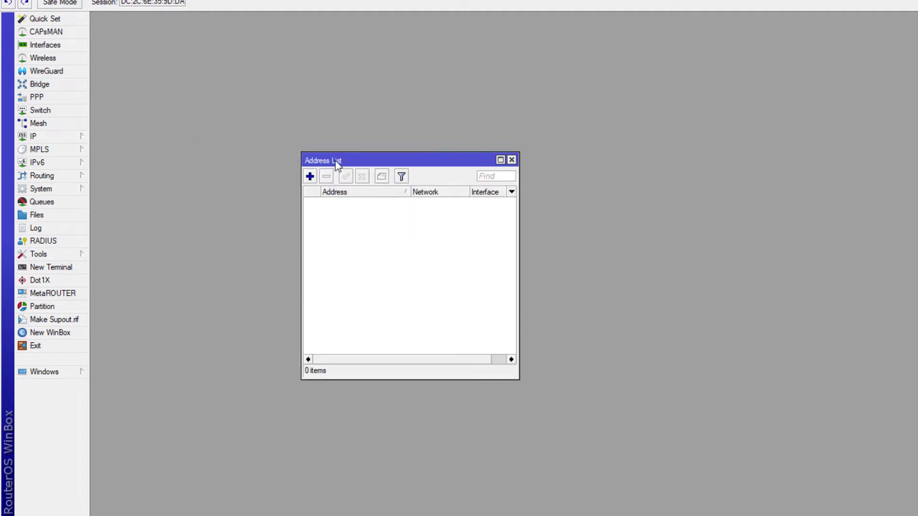
- Add the IP address 10.183.24.137/21 on interface ether1-WAN1
left_click_drag(335, 165, 402, 122)
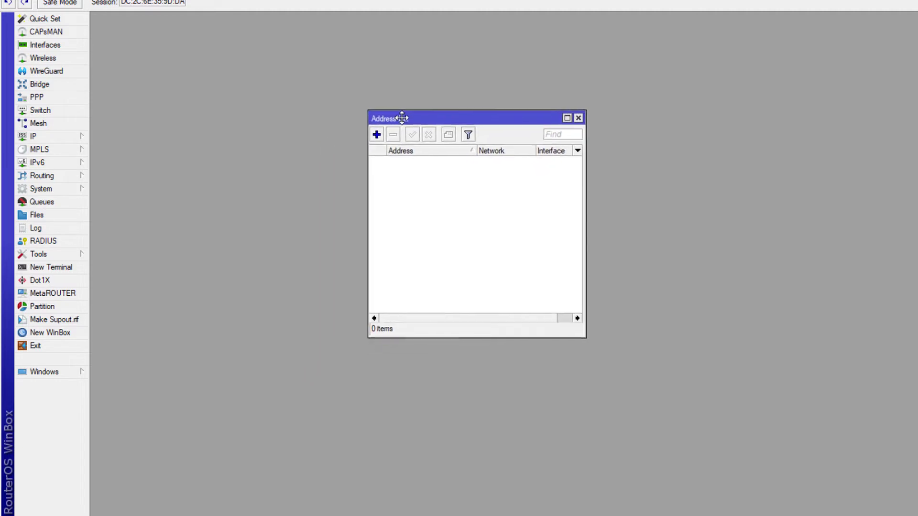
left_click(377, 134)
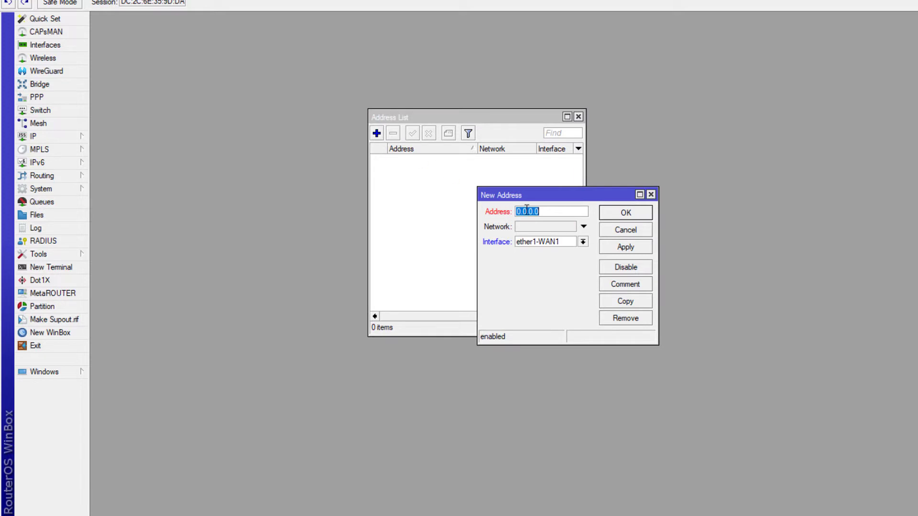
type("19")
key("BackSpace")
type("0.183.24.137/21")
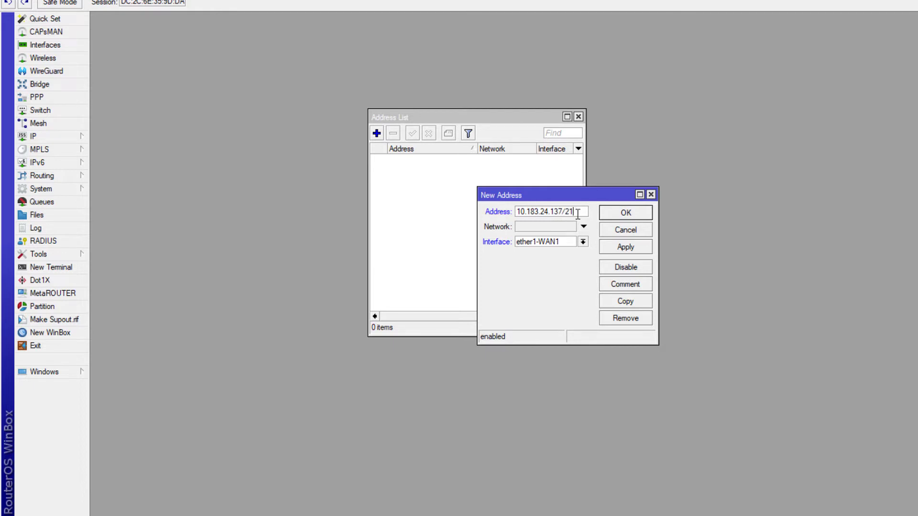
left_click_drag(575, 208, 454, 195)
left_click(576, 208)
left_click(583, 241)
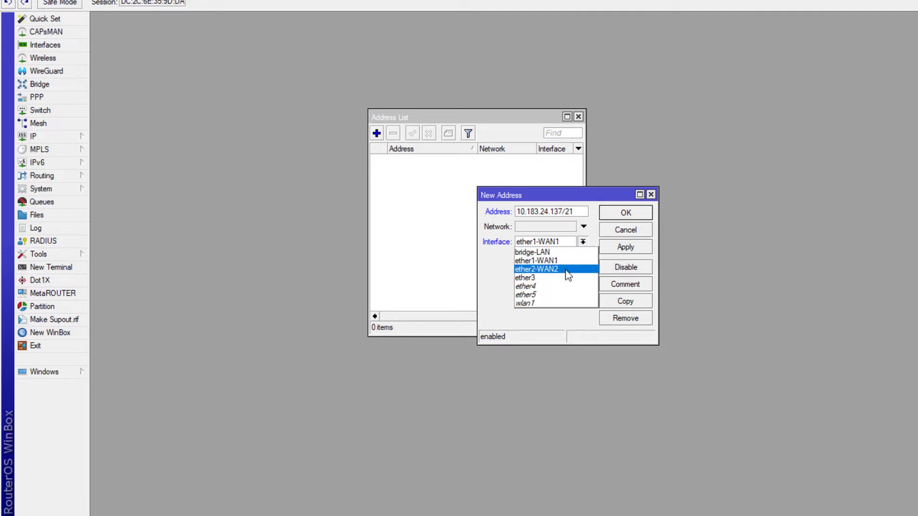
left_click(565, 262)
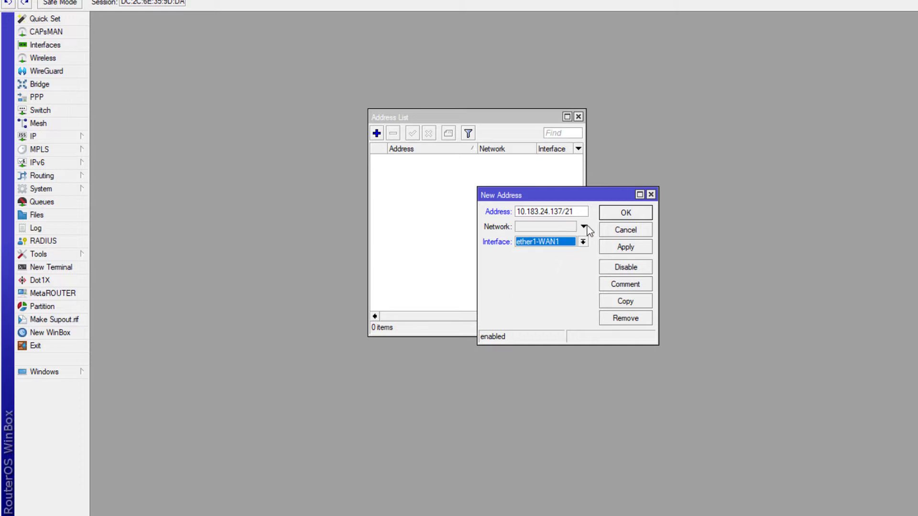
left_click(624, 247)
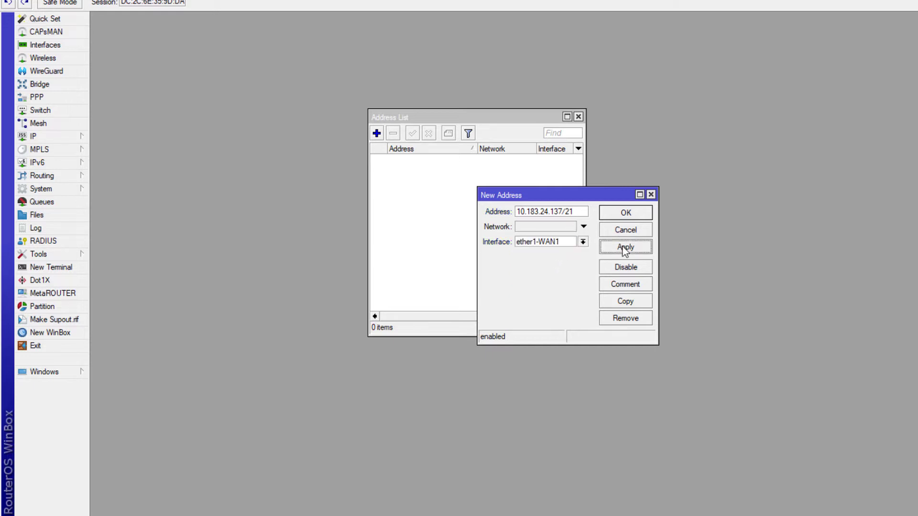
left_click(629, 216)
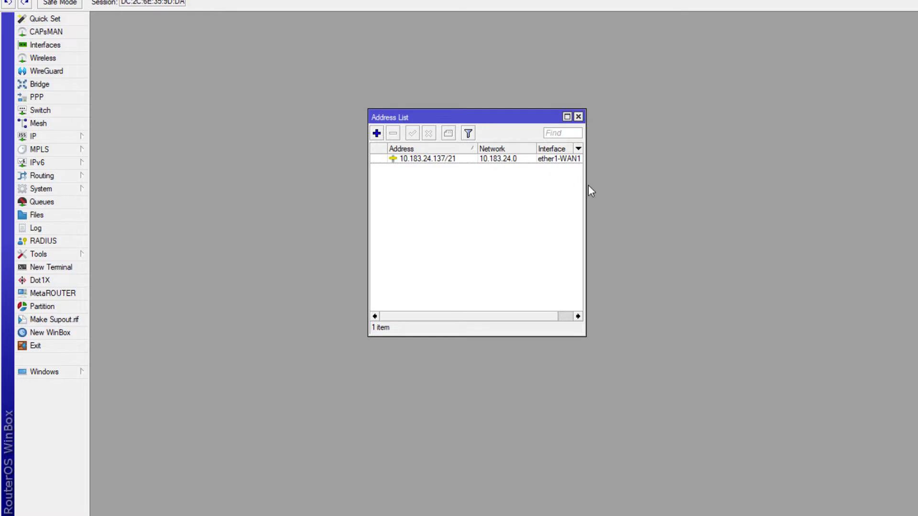
- Enlarge the address list window and add the IP address 10.183.30.250/24 on interface ether2-WAN2
left_click_drag(586, 189, 680, 219)
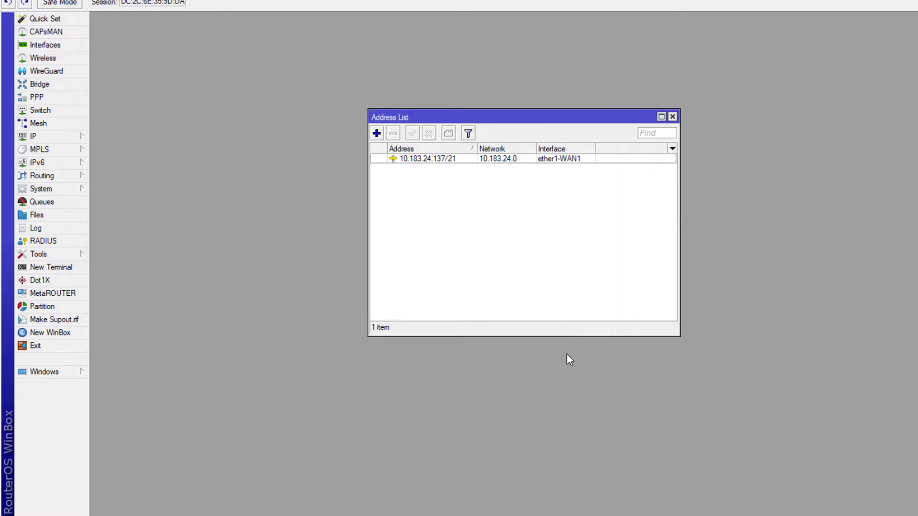
left_click_drag(567, 338, 575, 431)
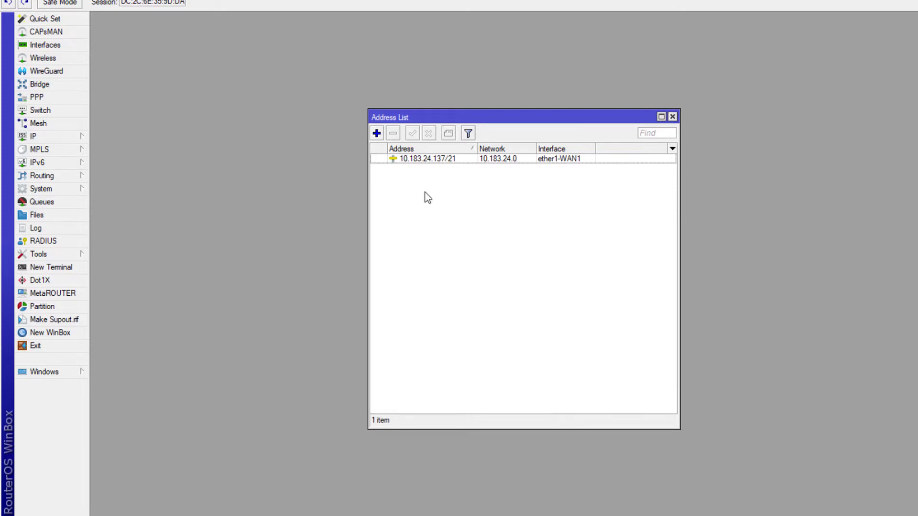
left_click(376, 134)
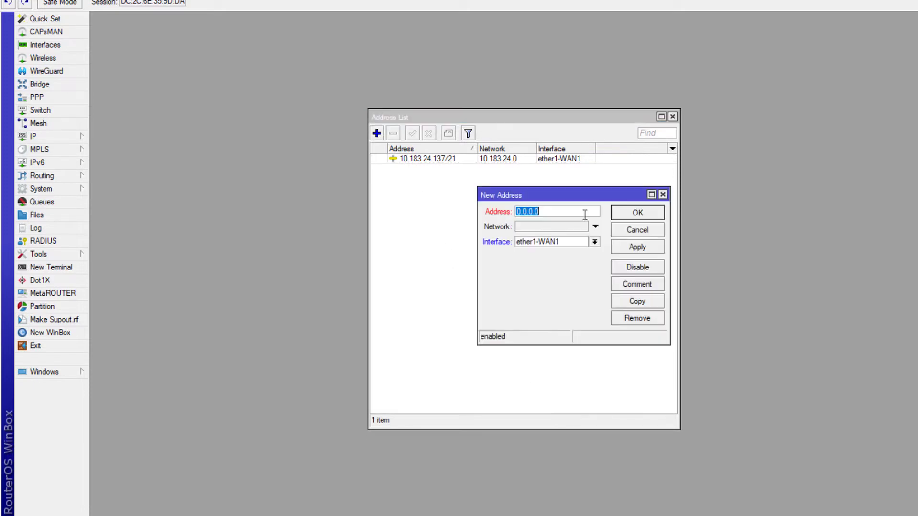
type("10.183.30.25")
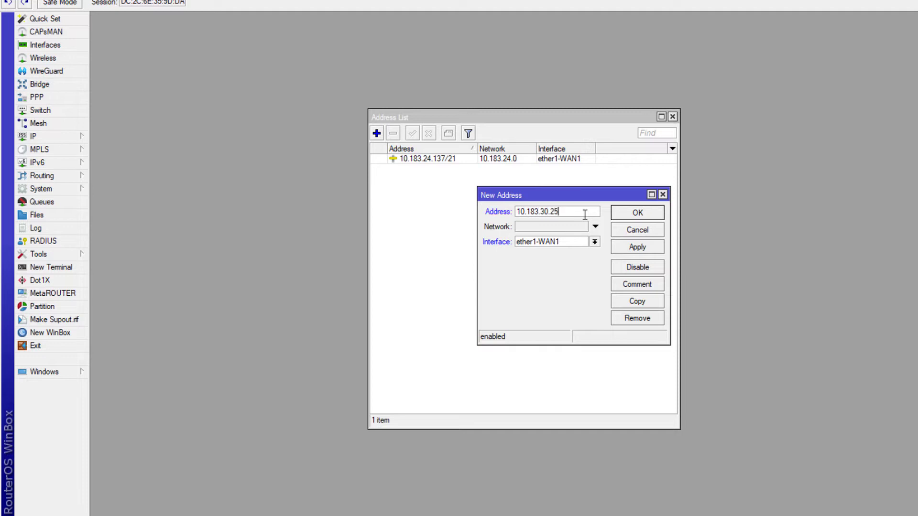
type("0/24")
left_click(584, 246)
left_click(570, 267)
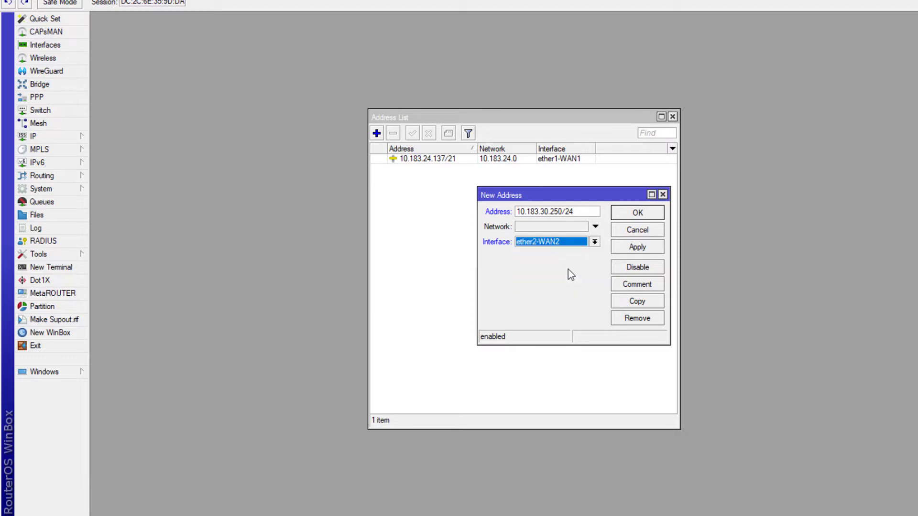
left_click(648, 250)
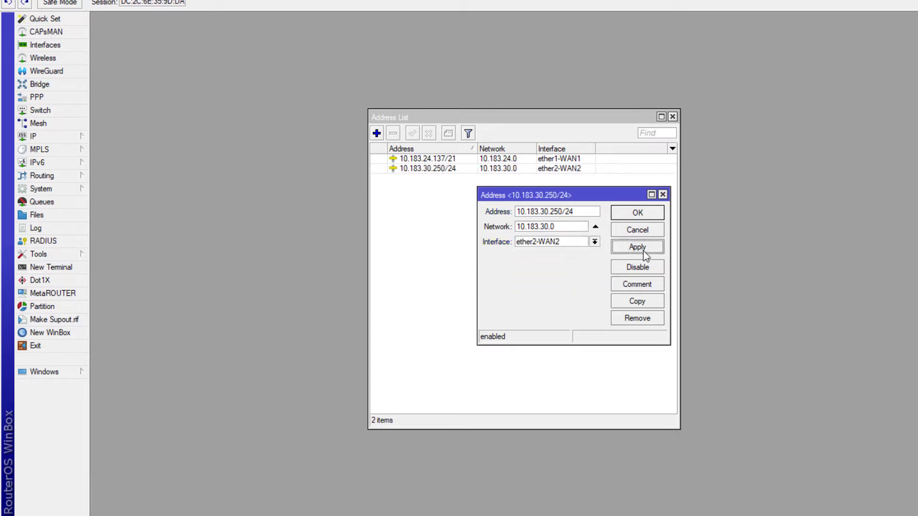
left_click(638, 216)
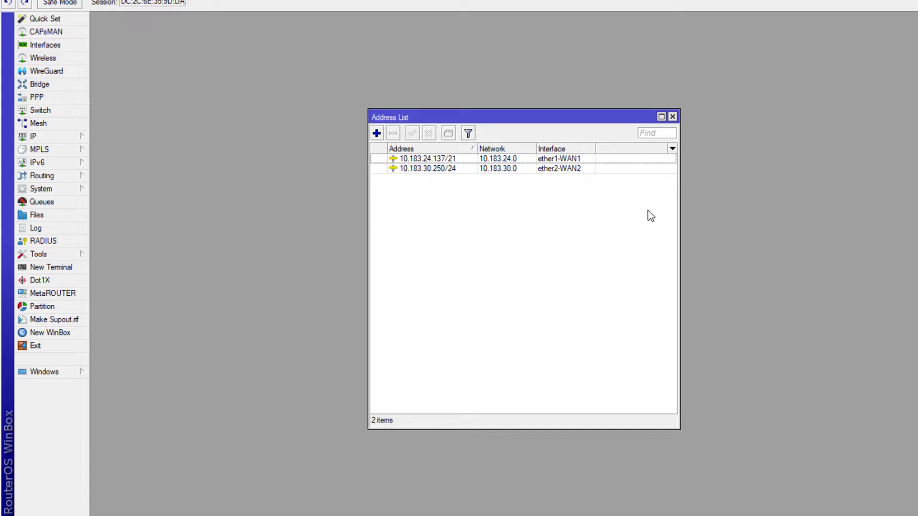
- Add the IP address 192.168.1.1/24 on interface bridge-LAN and close the address list
left_click(377, 134)
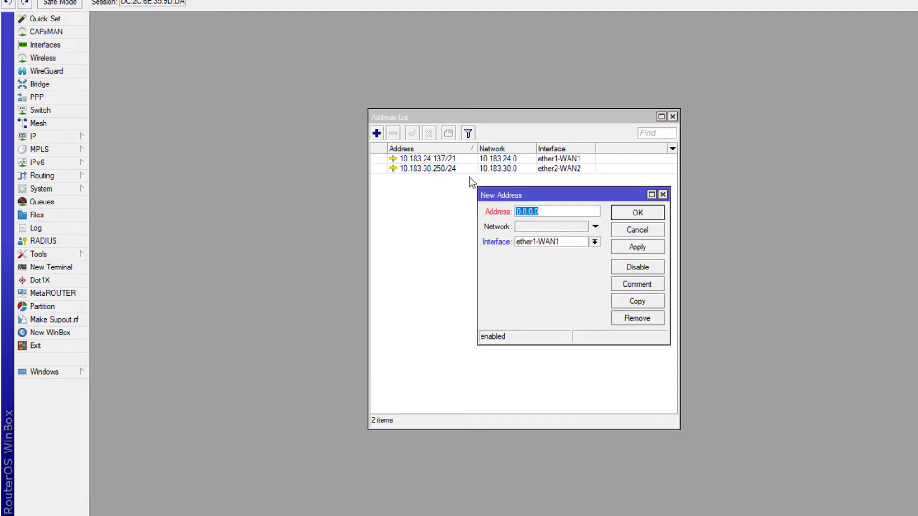
type("192.168.1.1/24")
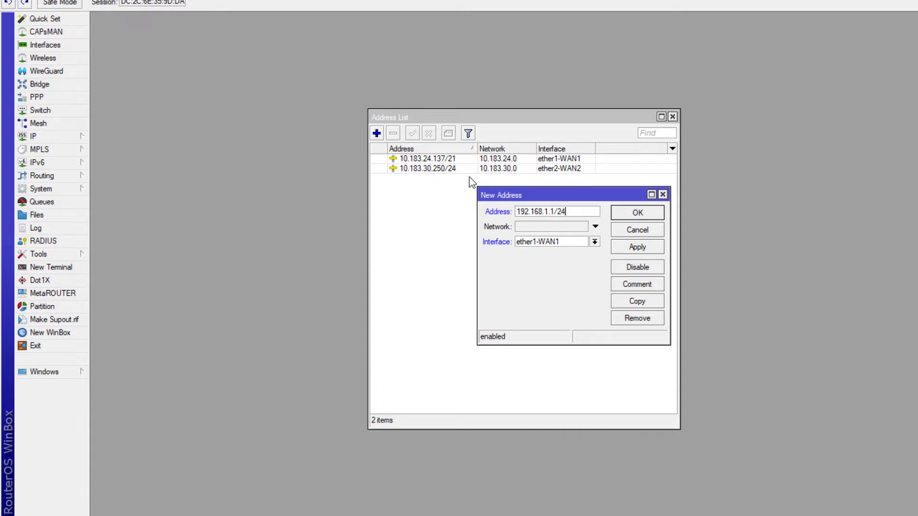
left_click(556, 241)
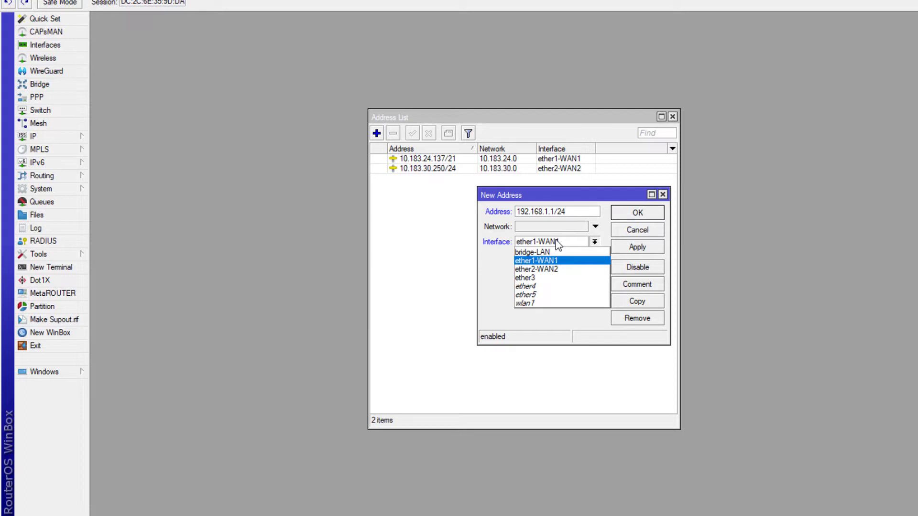
left_click(555, 252)
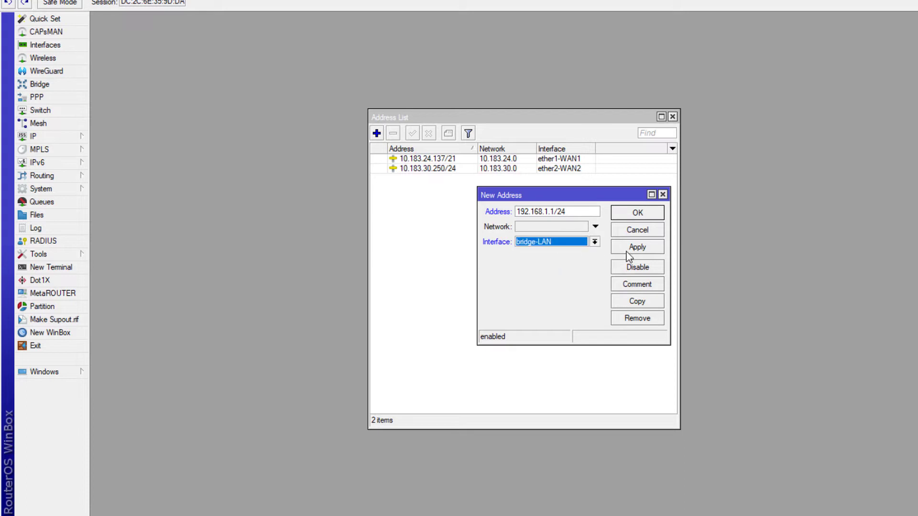
left_click(629, 249)
left_click(636, 214)
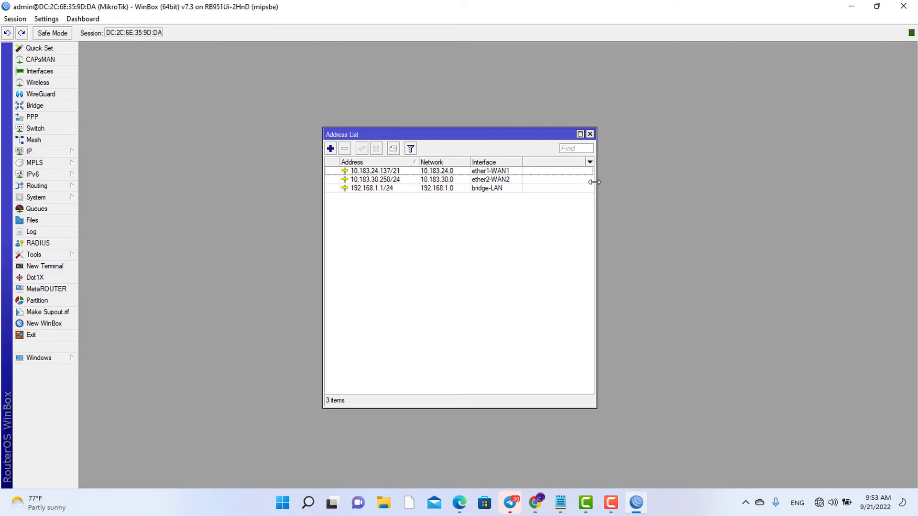
left_click_drag(594, 183, 613, 182)
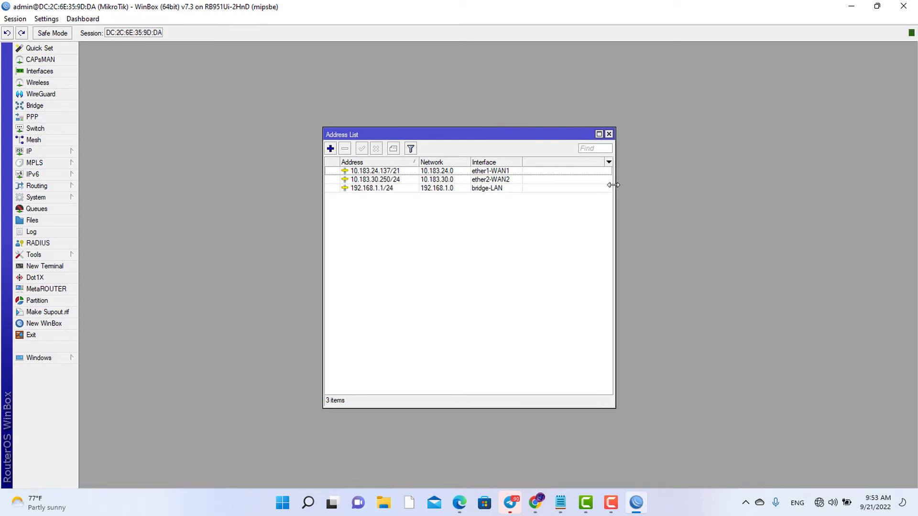
left_click(609, 134)
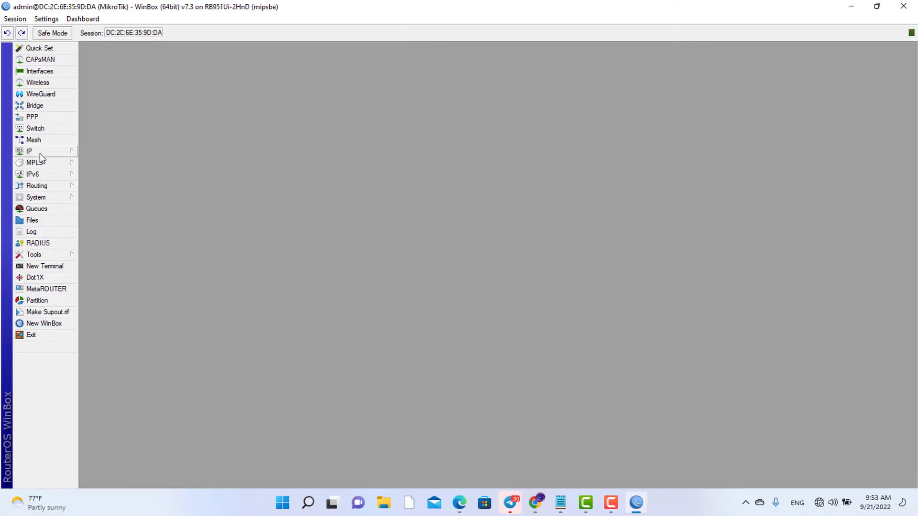
- Set the router's DNS servers to 8.8.8.8 and 8.8.4.4 in the IP DNS settings
left_click(39, 154)
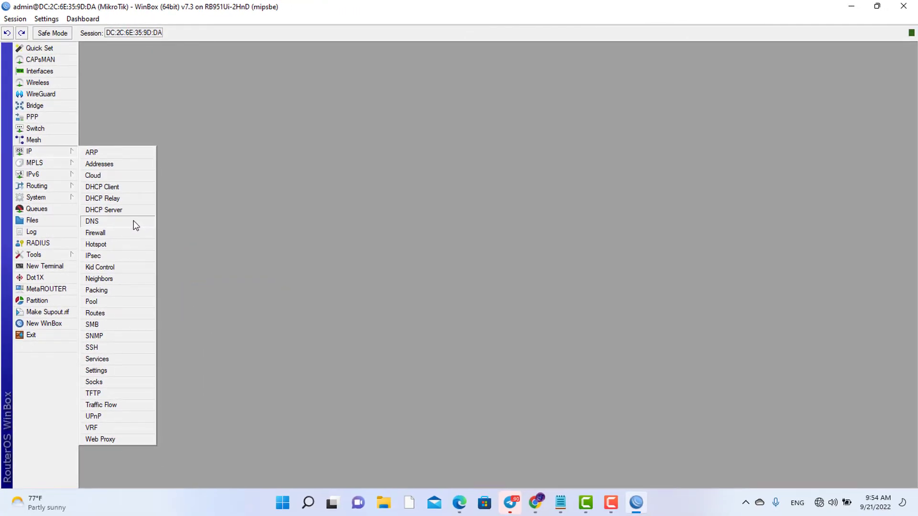
left_click(136, 224)
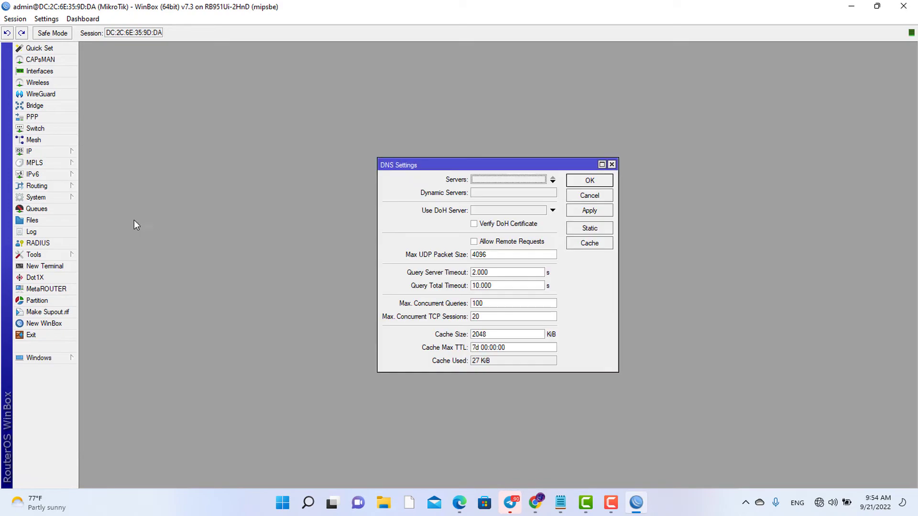
left_click(476, 181)
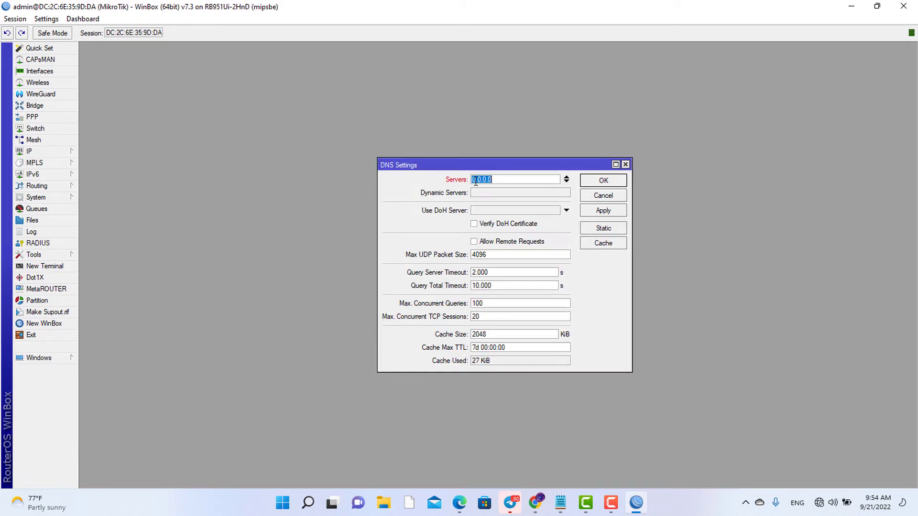
type("8.8.8.8")
left_click(567, 182)
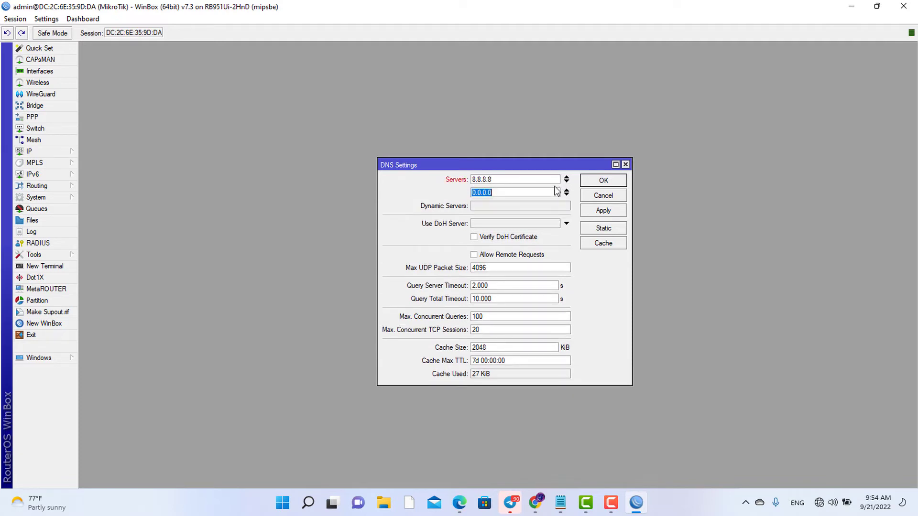
type("8.8.8")
key("BackSpace")
type("4.4")
left_click(602, 211)
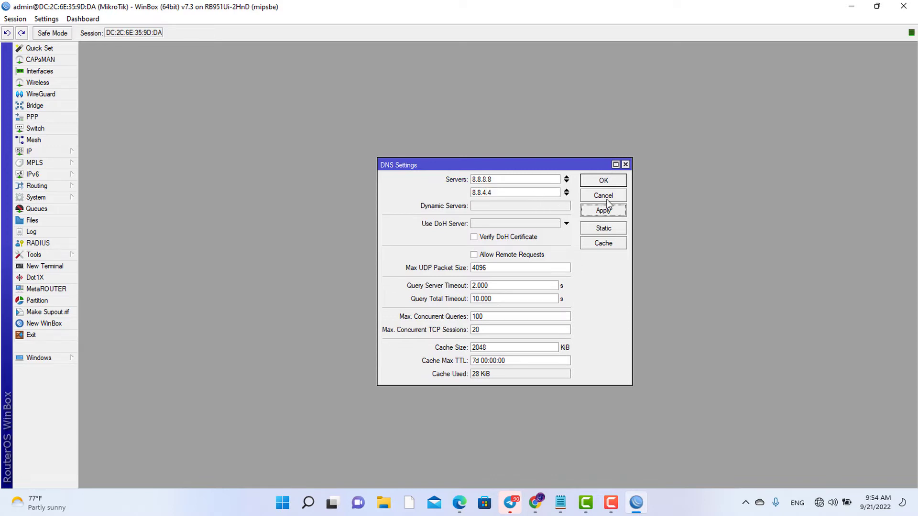
left_click(607, 182)
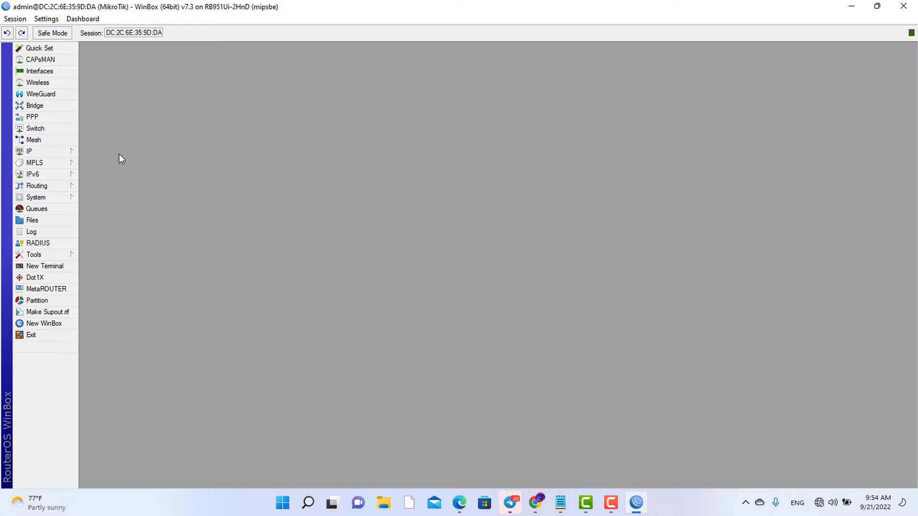
- Reopen the IP DNS settings to check the configured servers, and close them again
left_click(63, 151)
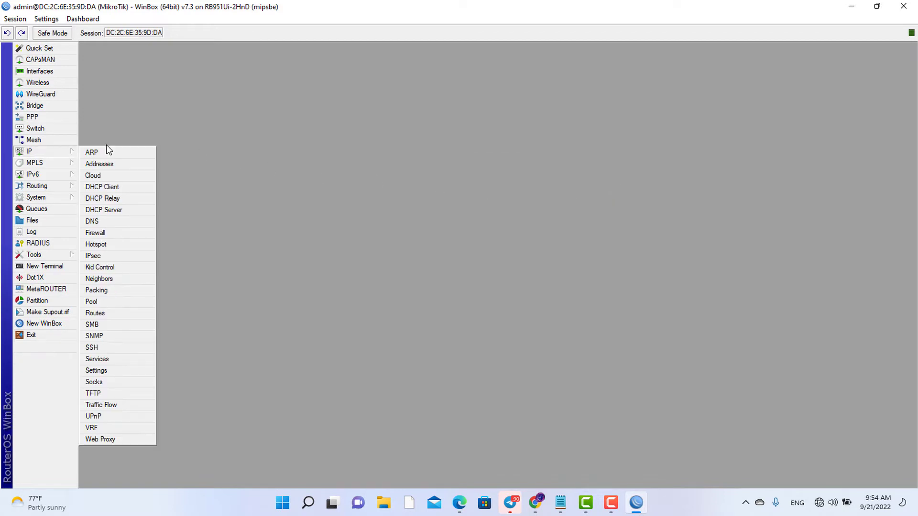
left_click(118, 225)
key("Escape")
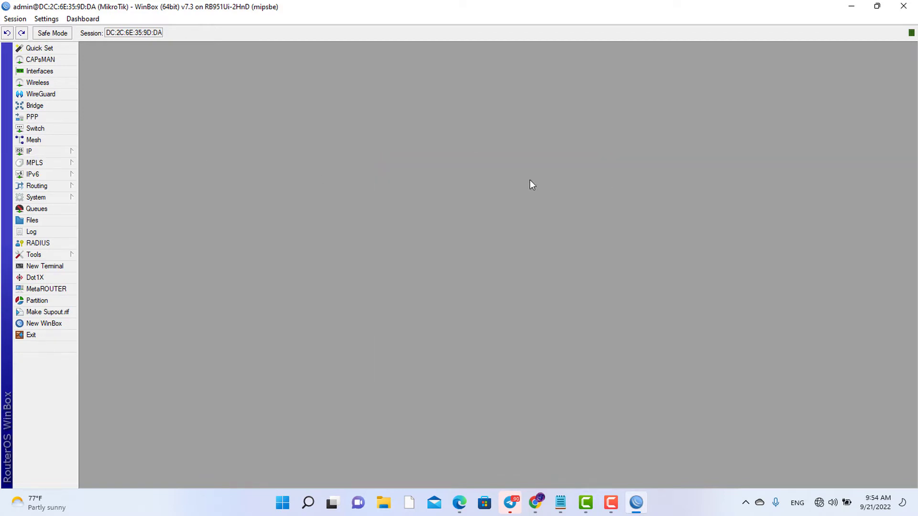
- Open the IP route list and start a new route, ready for its gateway entry
left_click(62, 151)
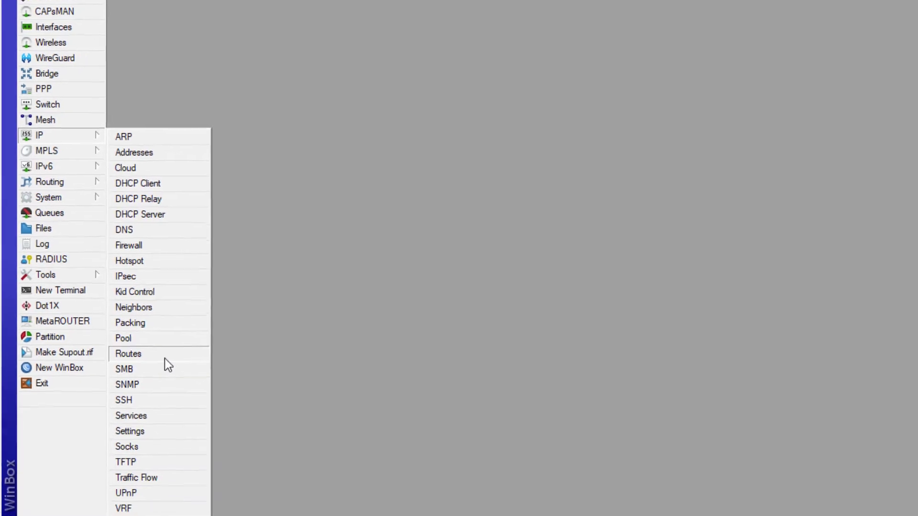
left_click(165, 357)
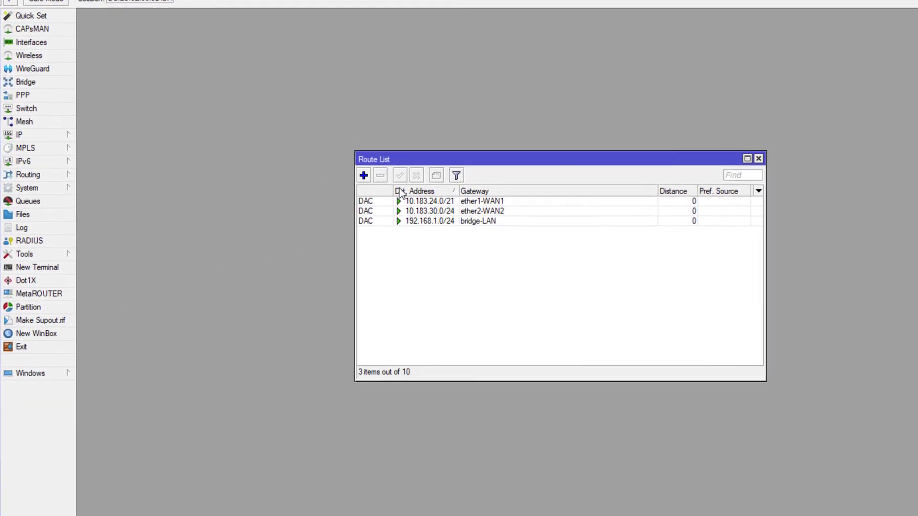
left_click(363, 176)
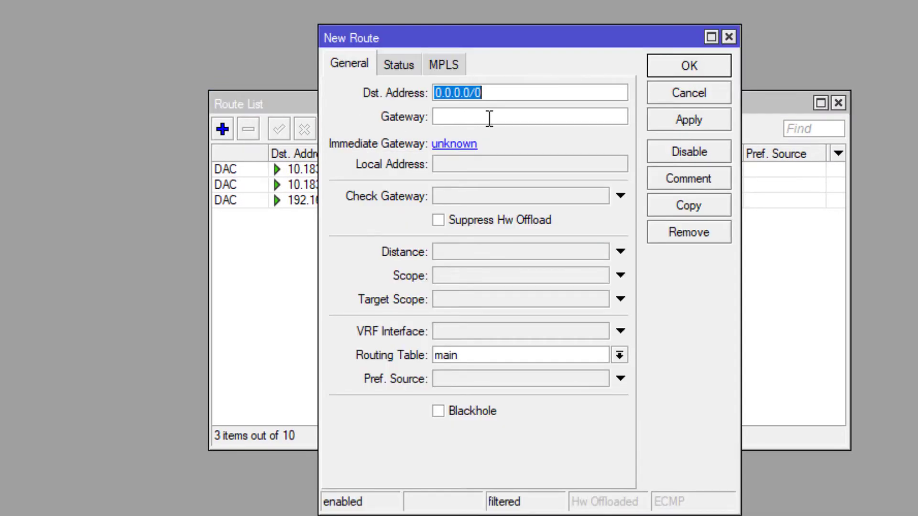
left_click(492, 118)
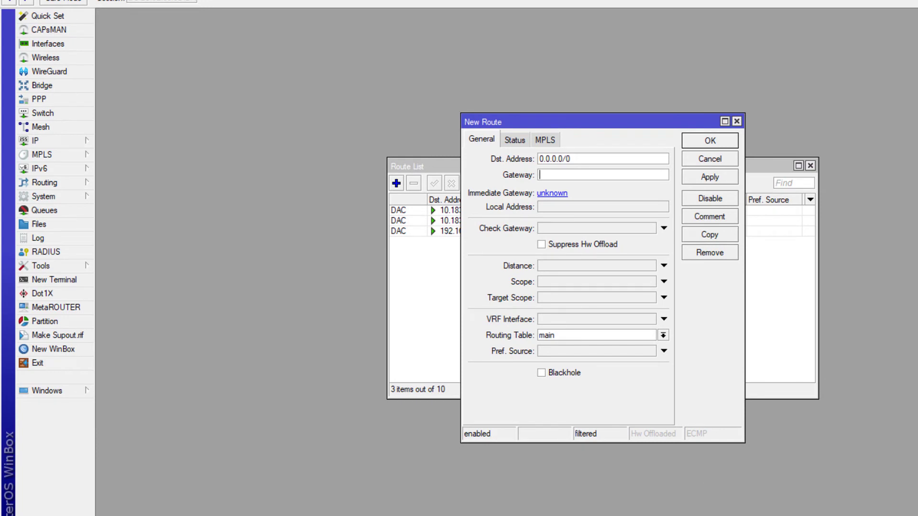
- Bring up the Notepad notes listing the WAN gateways, place them beside the New Route window, and return to WinBox
left_click(679, 515)
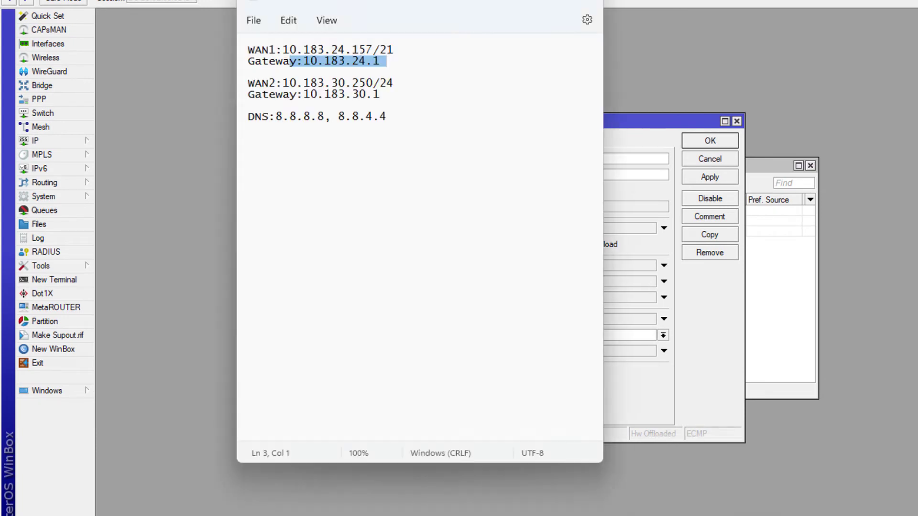
left_click_drag(423, 5, 850, 53)
left_click_drag(621, 121, 268, 72)
key("alt+Tab")
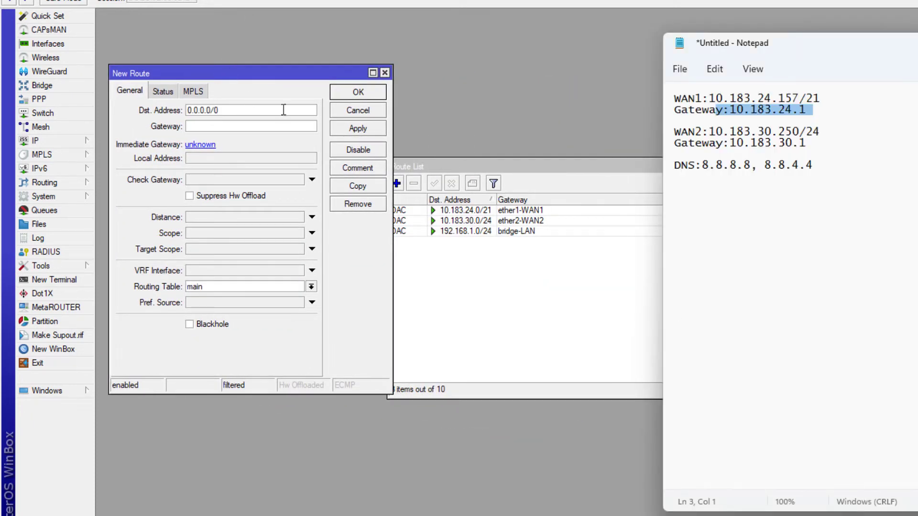
- Move the New Route window clear of the notes and copy the WAN1 gateway address 10.183.24.1 from Notepad
left_click(270, 78)
left_click_drag(270, 77, 411, 76)
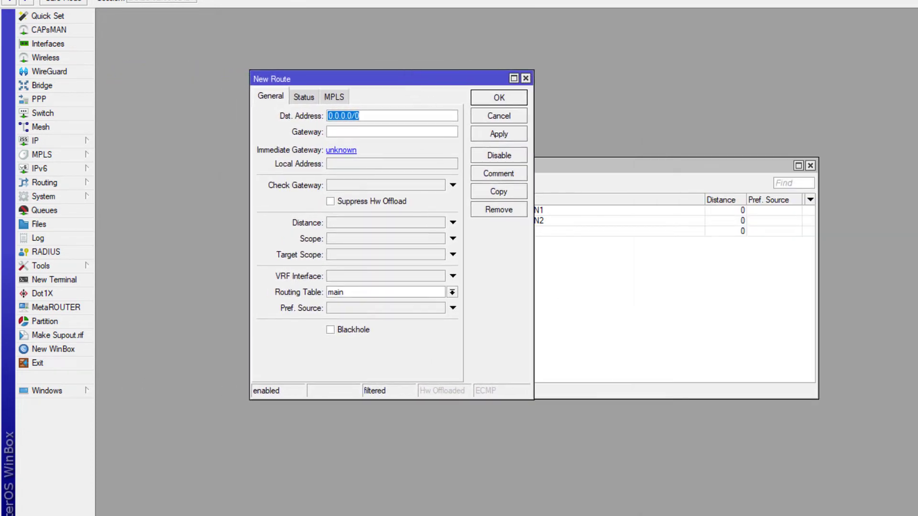
key("alt+Tab")
left_click(740, 119)
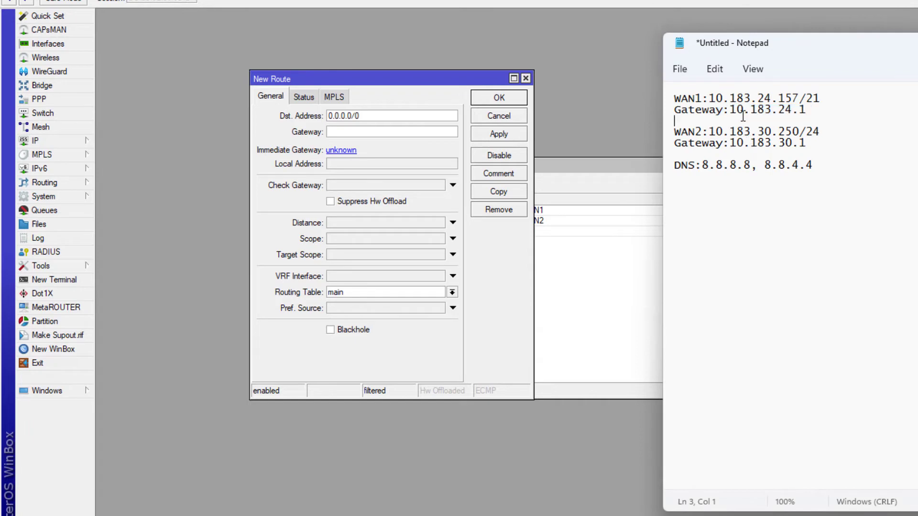
left_click_drag(731, 110, 811, 108)
key("ctrl+c")
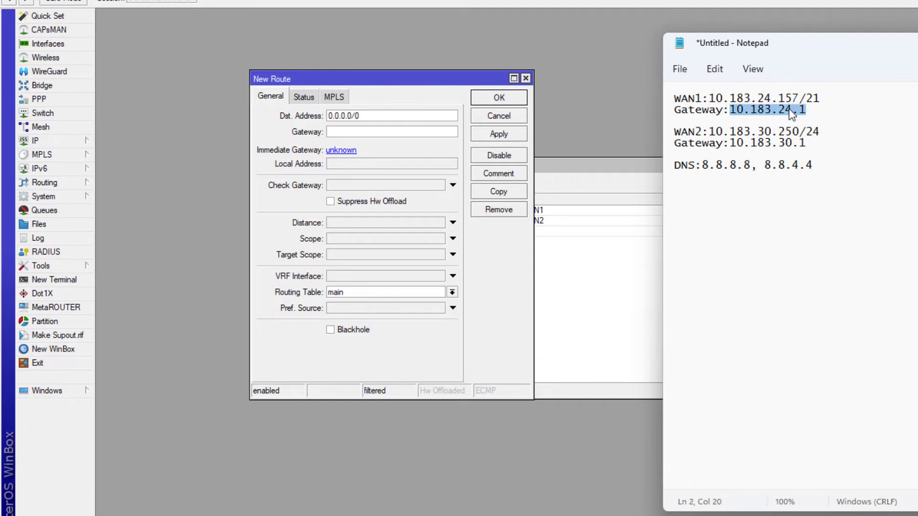
- Add the default route 0.0.0.0/0 in WinBox with gateway 10.183.24.1 and distance 1
left_click(381, 138)
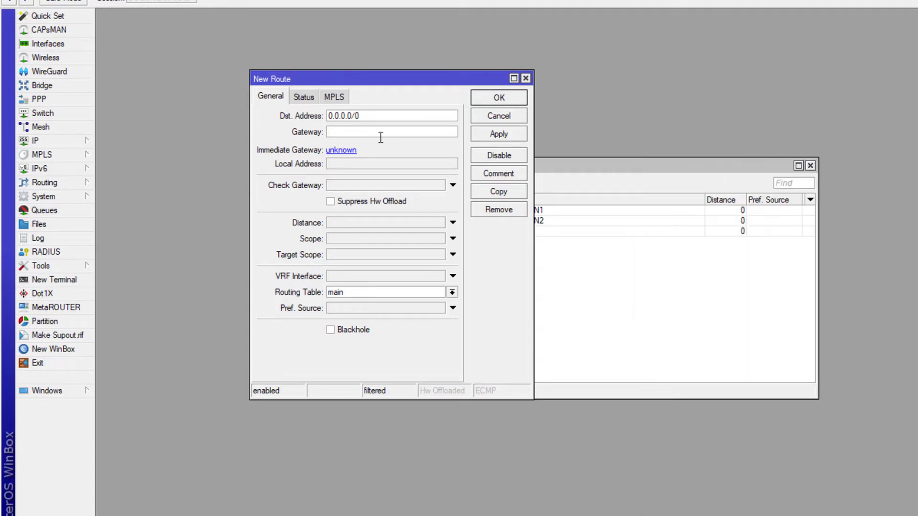
key("ctrl+v")
left_click(386, 222)
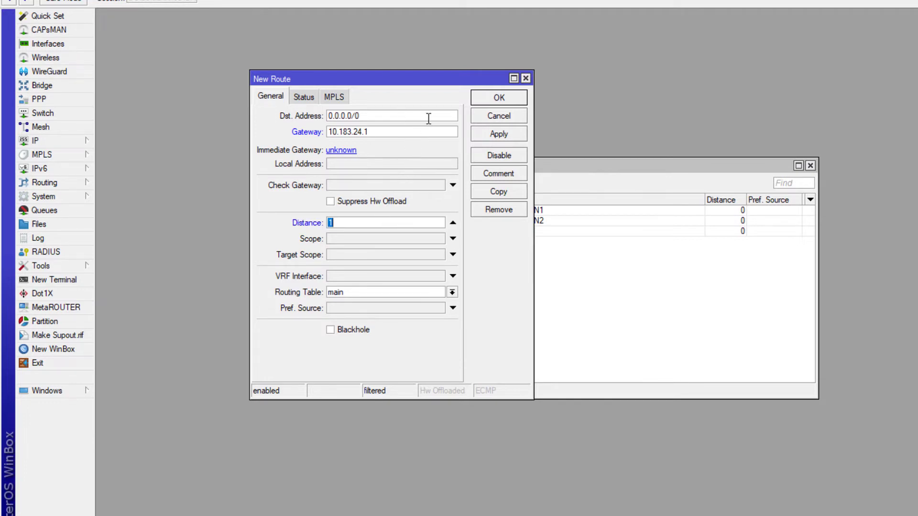
left_click(501, 140)
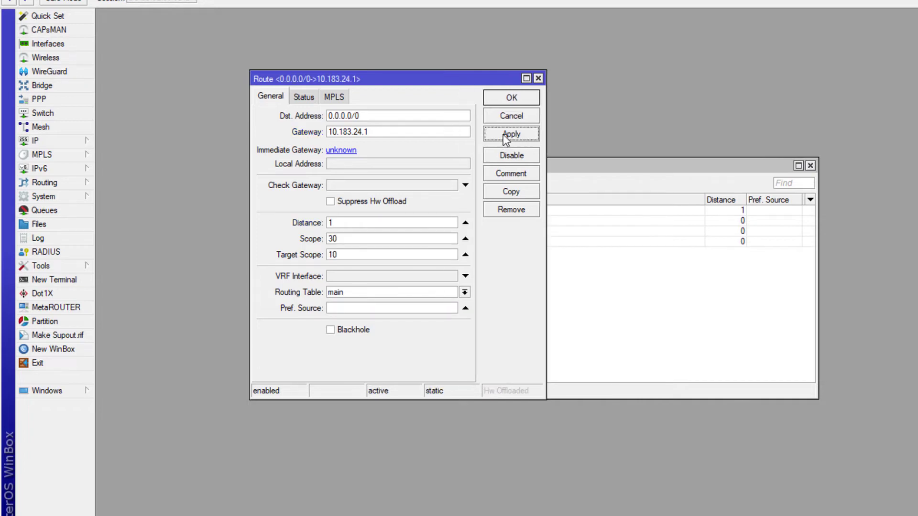
left_click(505, 99)
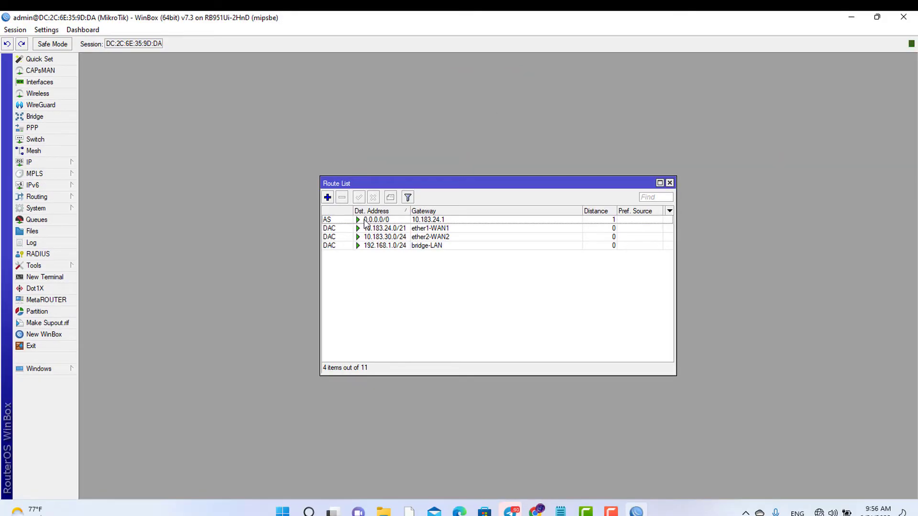
- Add a second default route for 0.0.0.0/0 with gateway 10.183.30.1 and distance 2
left_click(328, 197)
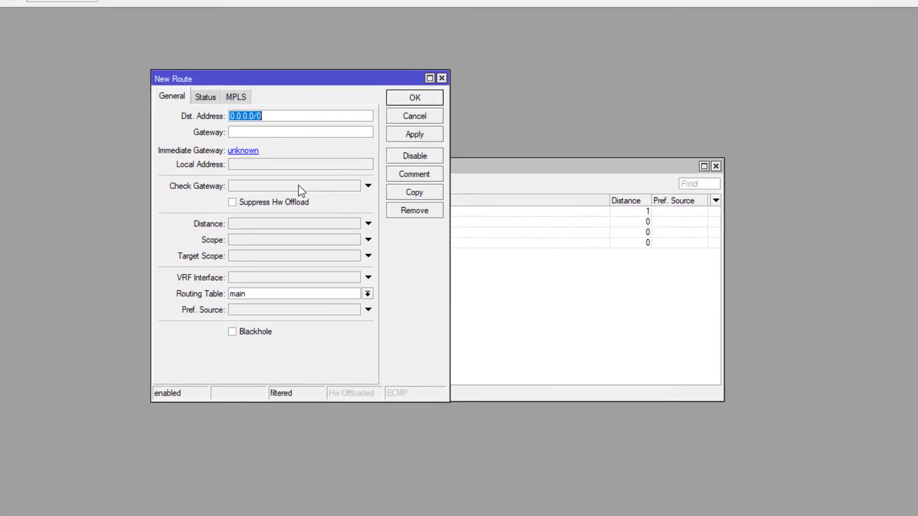
left_click(289, 136)
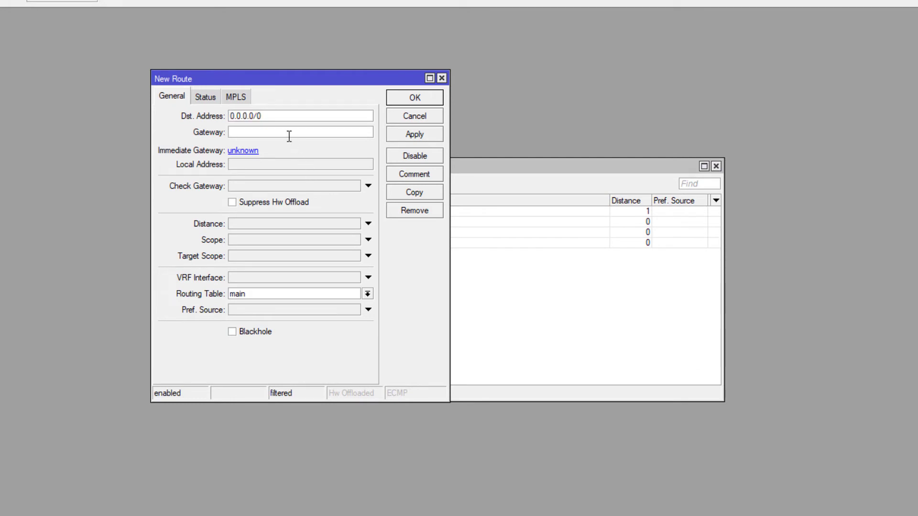
type("10.183.30.1")
left_click(258, 225)
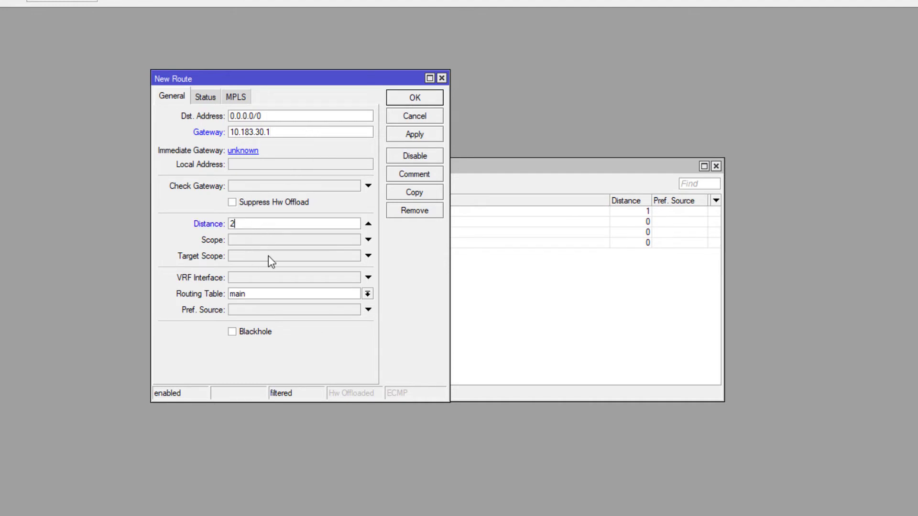
left_click(416, 134)
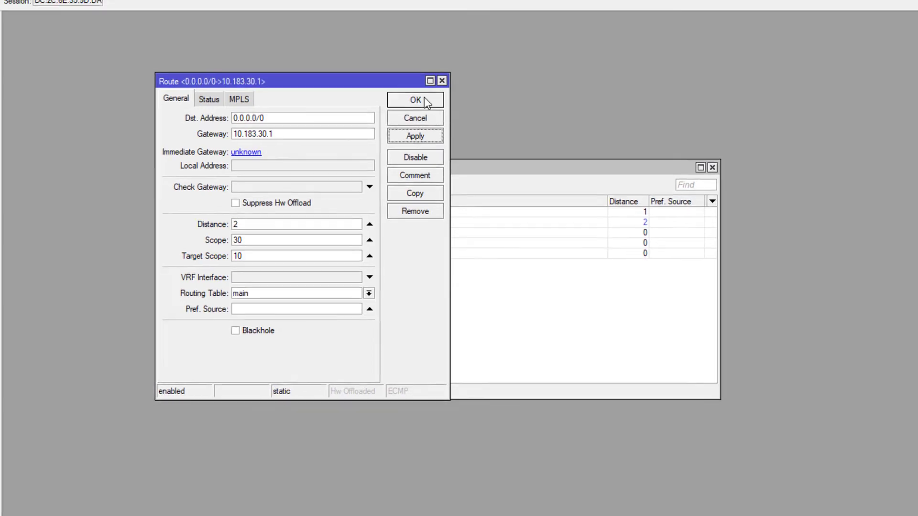
left_click(420, 98)
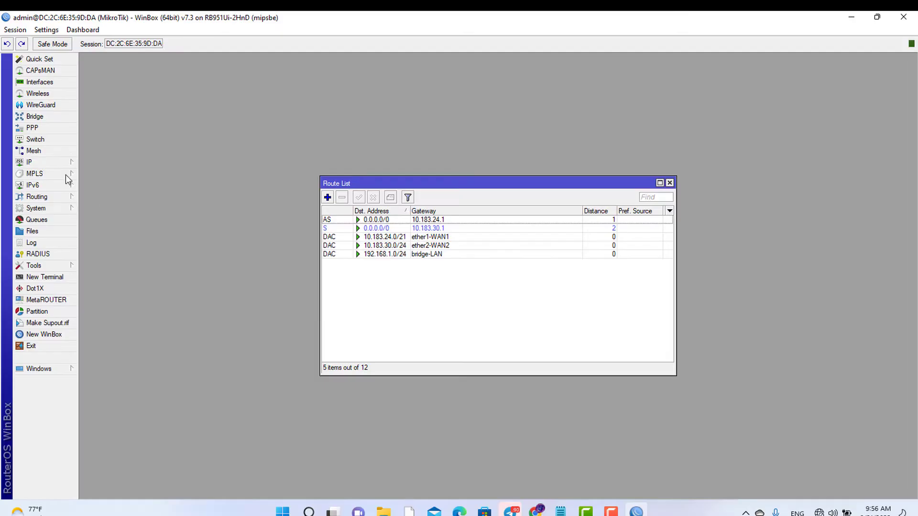
- Open the firewall's NAT rules and start a new rule, keeping the srcnat chain
left_click(40, 164)
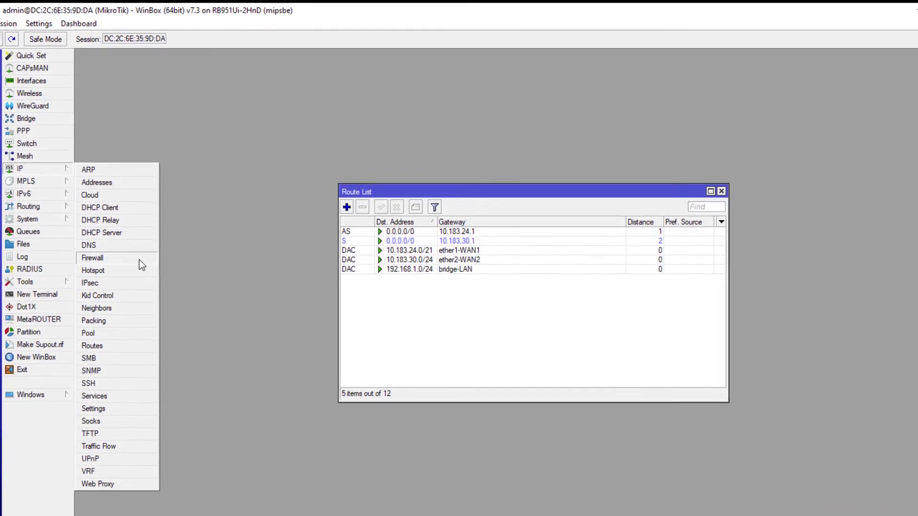
left_click(139, 245)
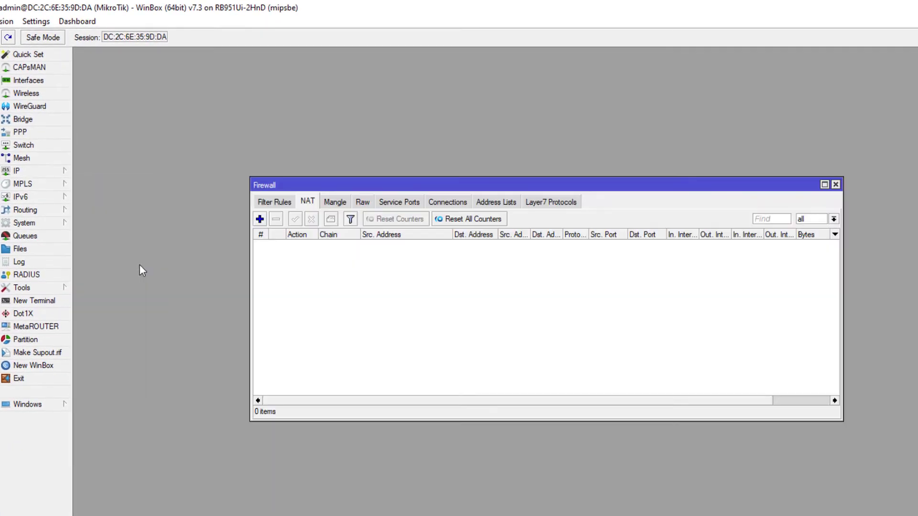
left_click(260, 220)
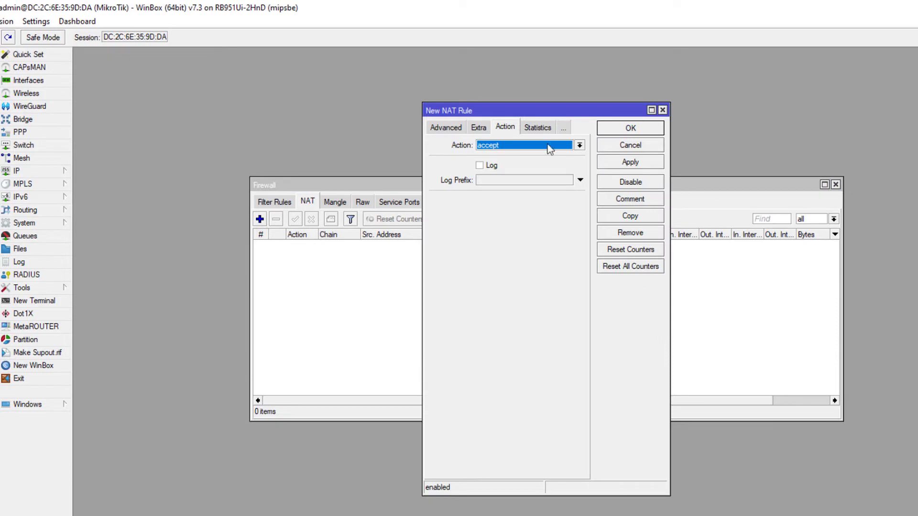
left_click(437, 129)
left_click(437, 129)
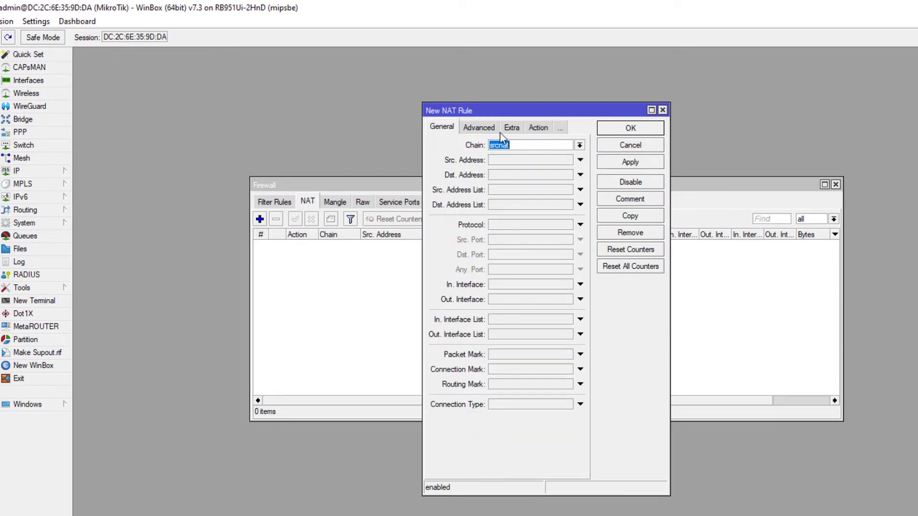
- Set the new NAT rule's action to masquerade, save the rule and close the Firewall window
left_click(539, 128)
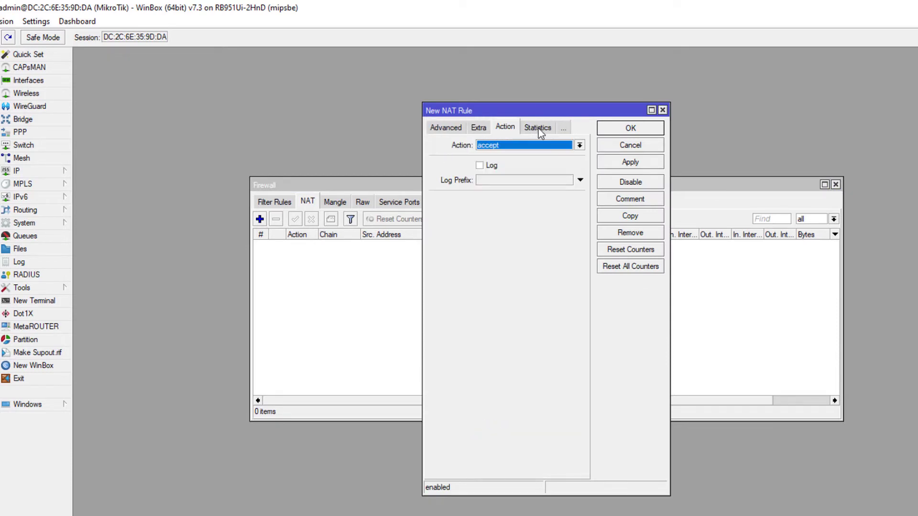
left_click(557, 143)
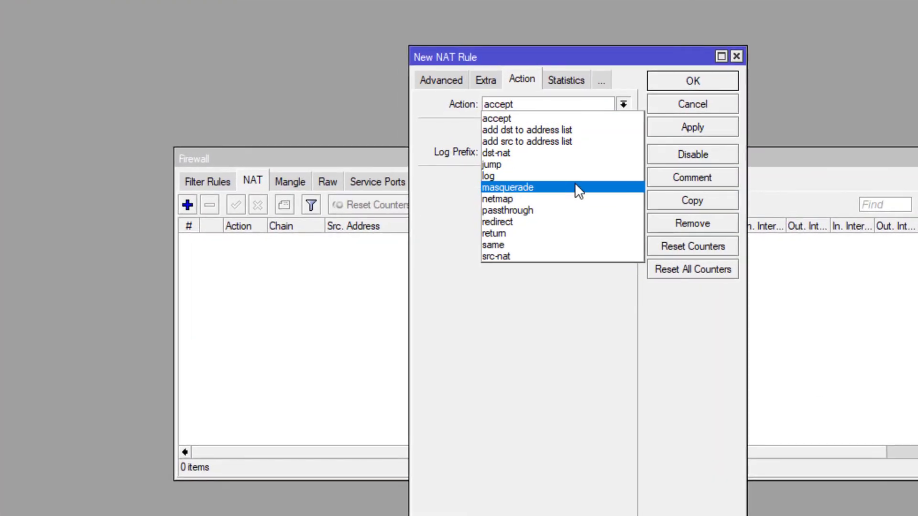
left_click(570, 188)
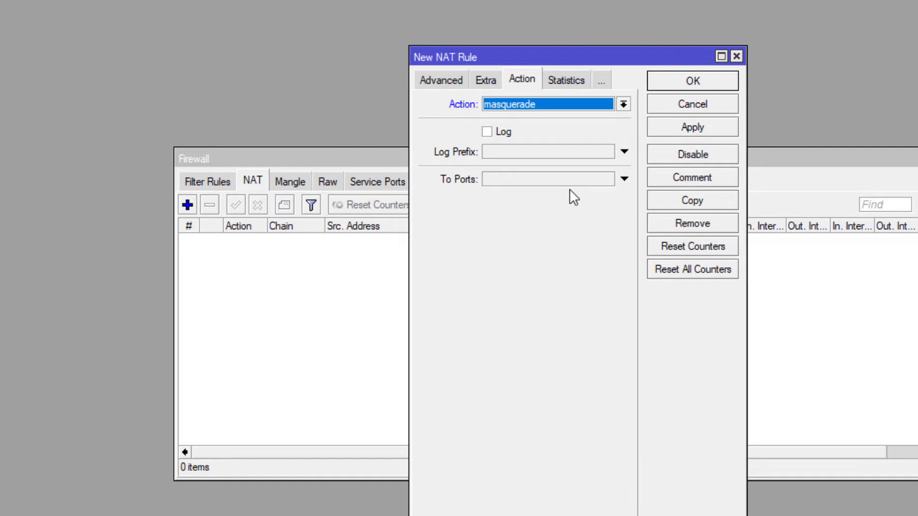
left_click(679, 126)
left_click(701, 82)
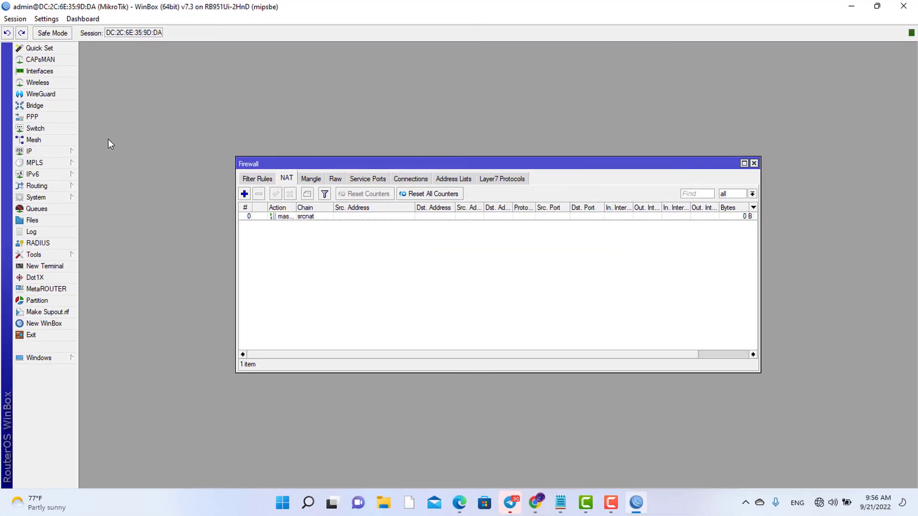
left_click(754, 164)
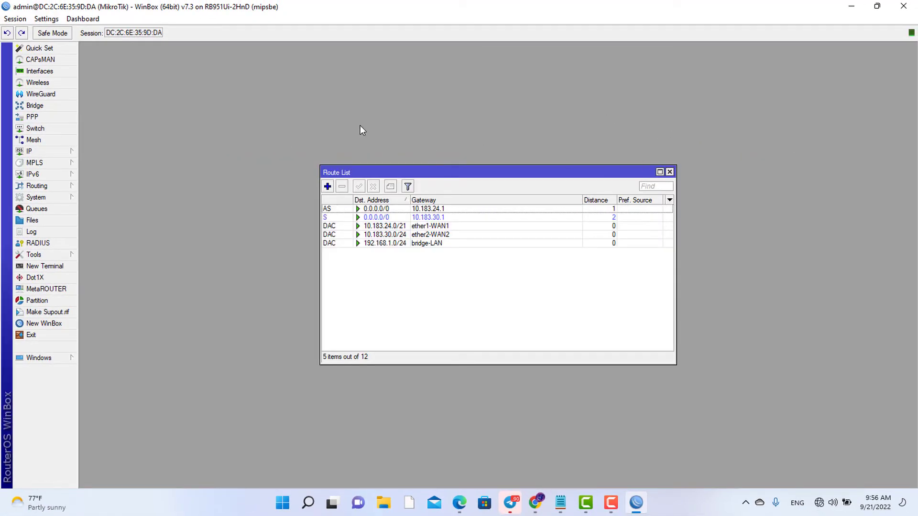
- Start the DHCP server setup wizard and choose bridge-LAN as the server interface
left_click(32, 151)
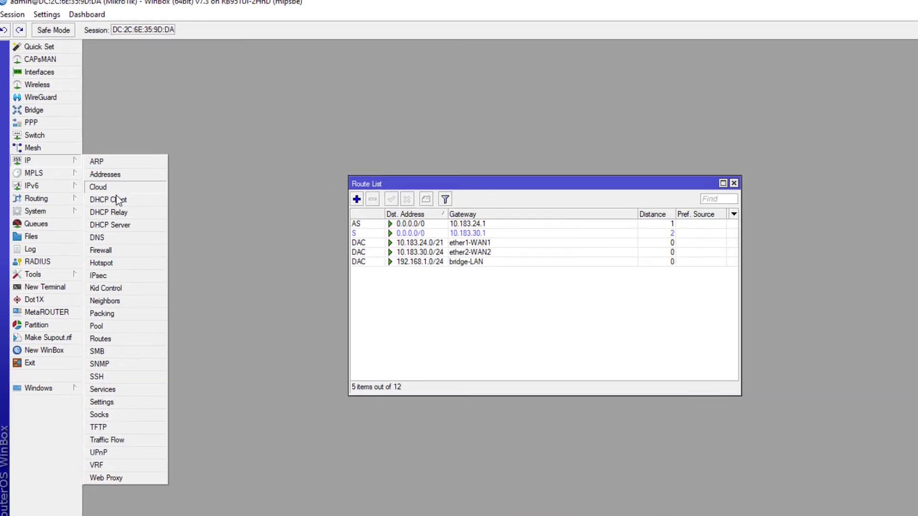
left_click(120, 225)
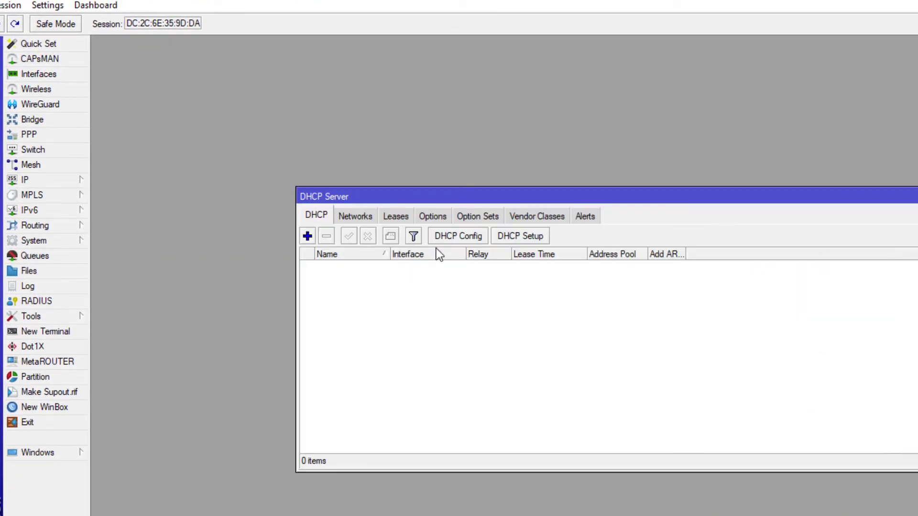
left_click(527, 237)
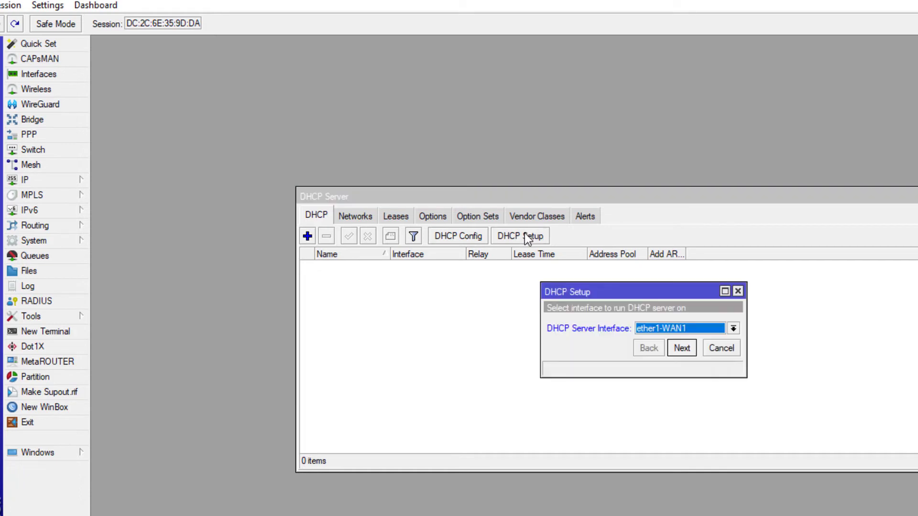
left_click(662, 332)
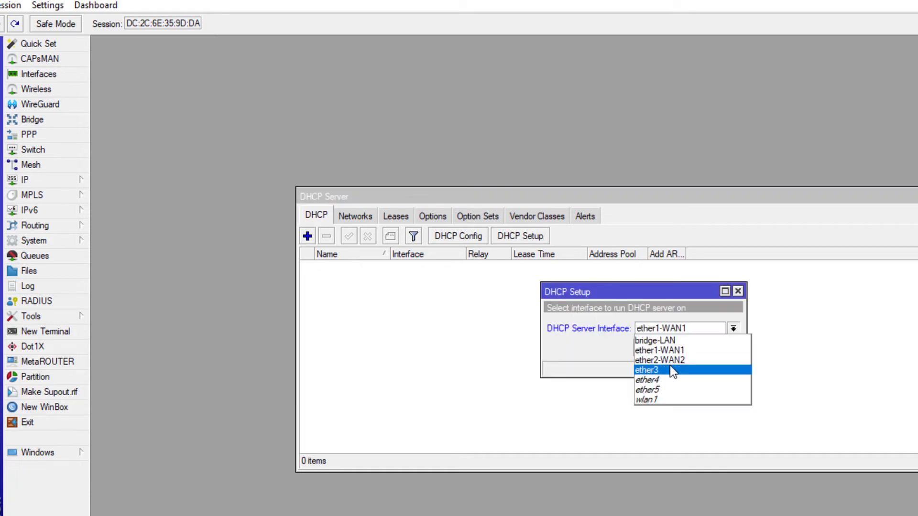
left_click(675, 340)
left_click(675, 348)
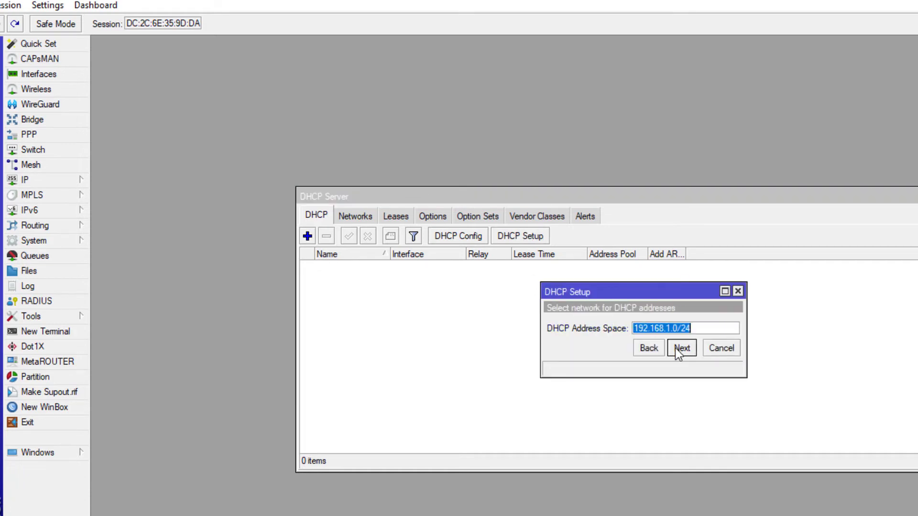
- Complete the DHCP setup with the proposed network and address pool, set the lease time to 01:10:00, and close the DHCP Server window
left_click(676, 348)
left_click(680, 349)
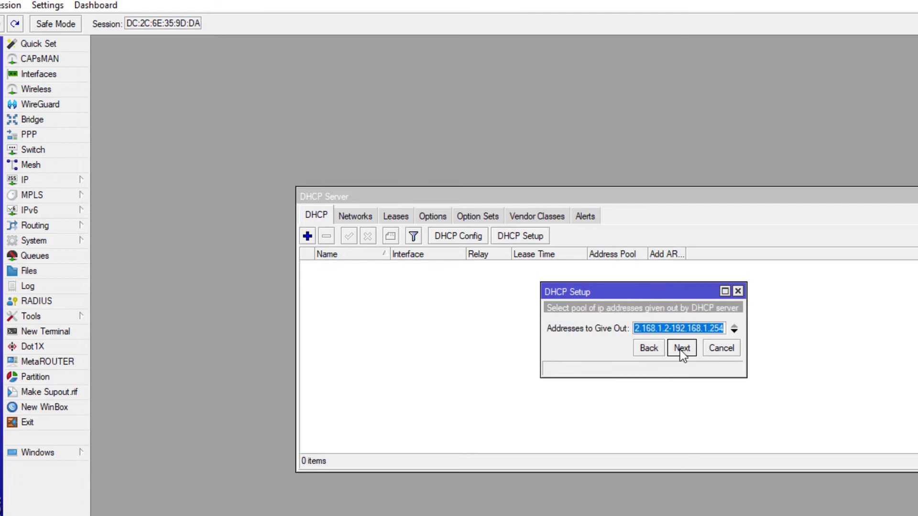
left_click(679, 349)
left_click(682, 365)
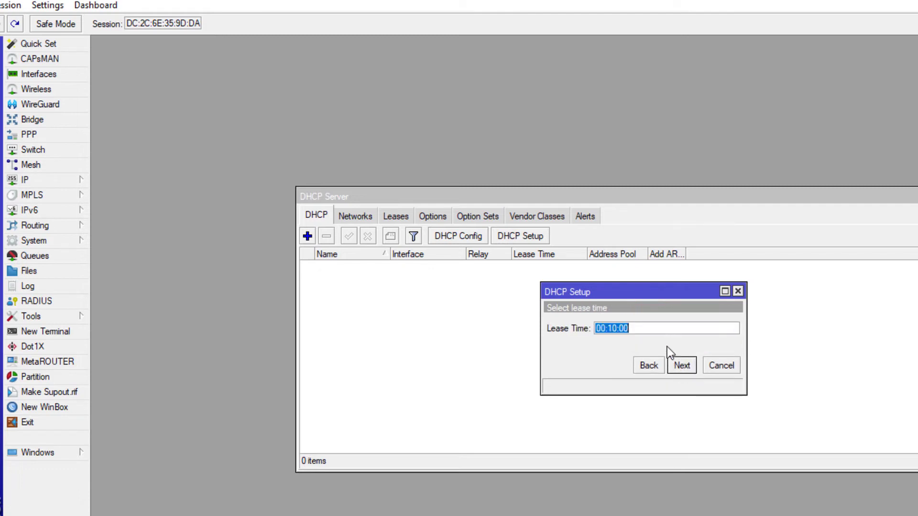
left_click(604, 330)
left_click(683, 365)
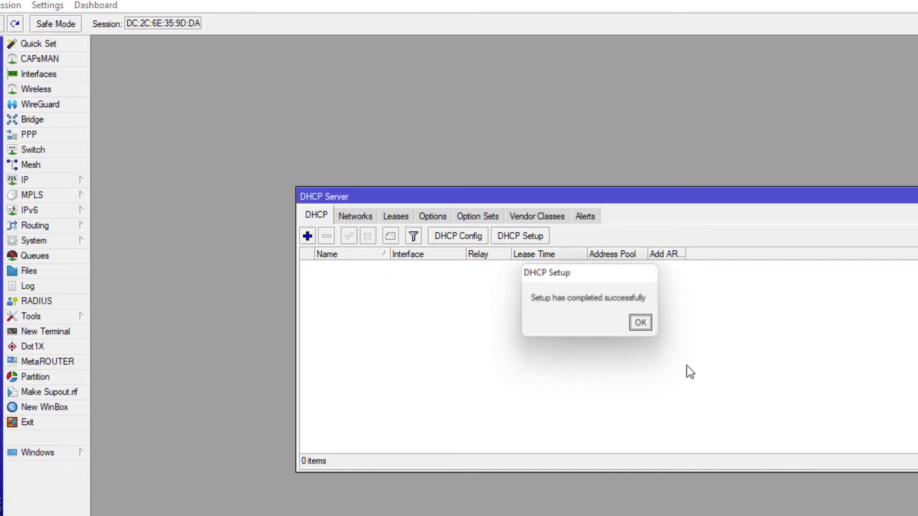
left_click(645, 326)
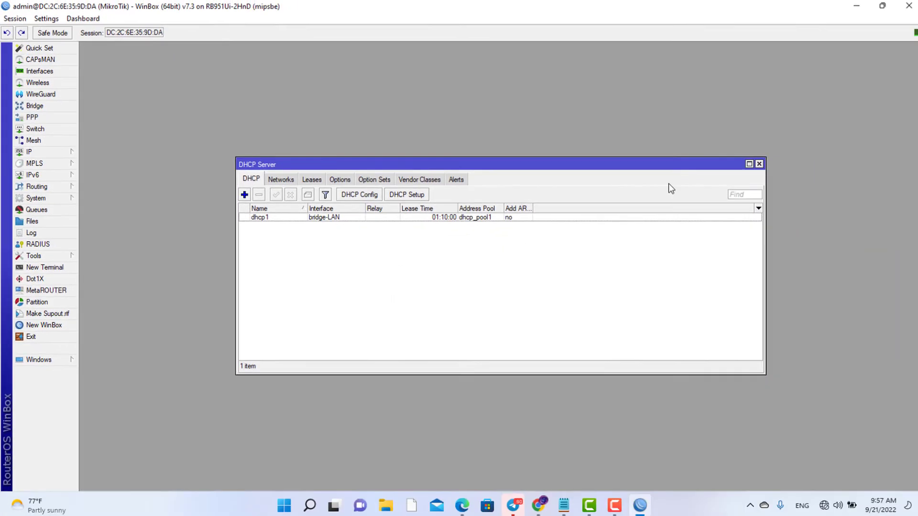
left_click(757, 165)
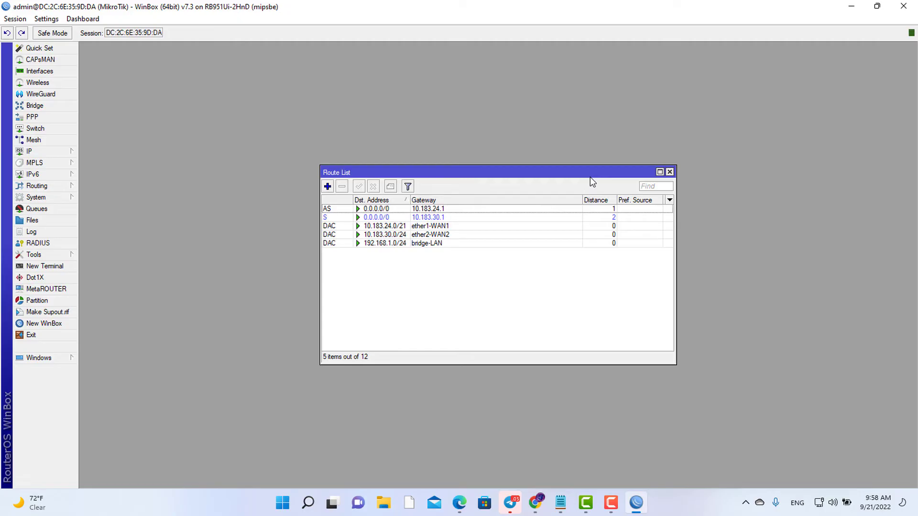
- Open the interface list and place the Route List window beside it so both are visible
left_click_drag(592, 178, 640, 105)
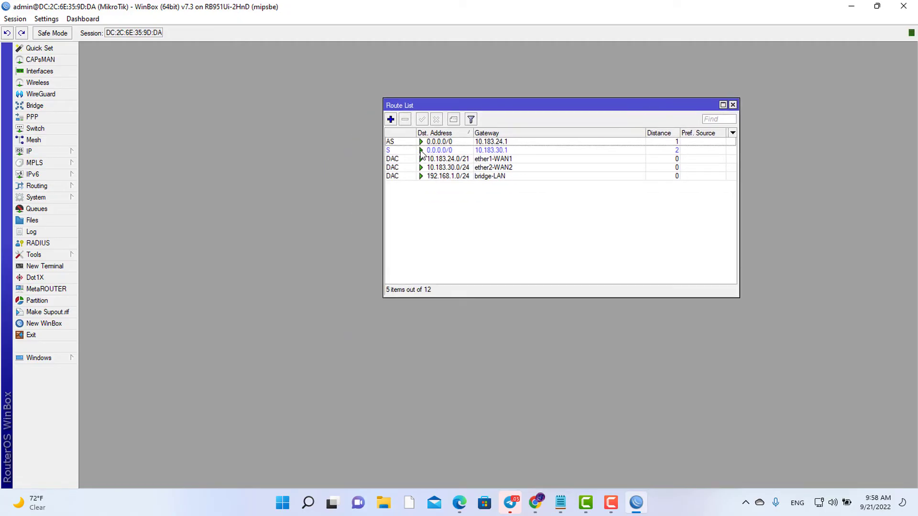
left_click(29, 152)
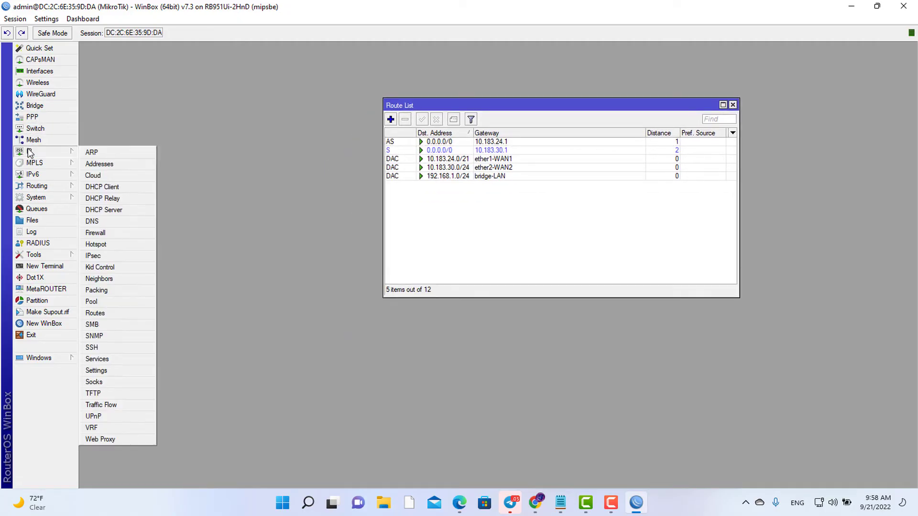
left_click(40, 71)
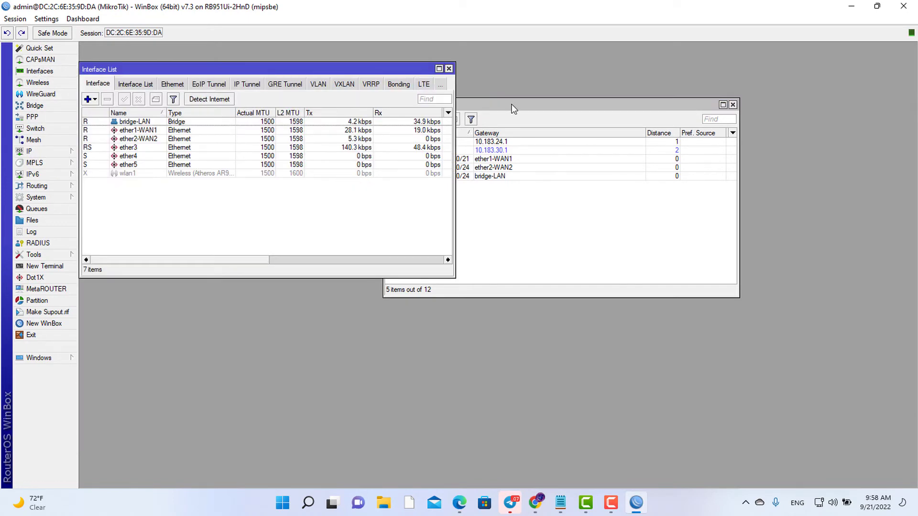
left_click_drag(512, 104, 625, 87)
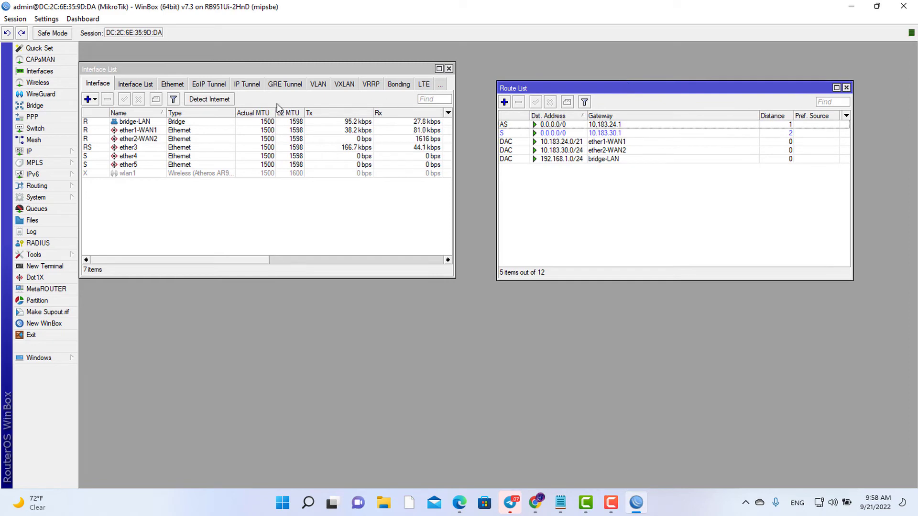
- Disable the ether1-WAN1 interface and check the default route through 10.183.30.1 in the Route List
left_click(143, 140)
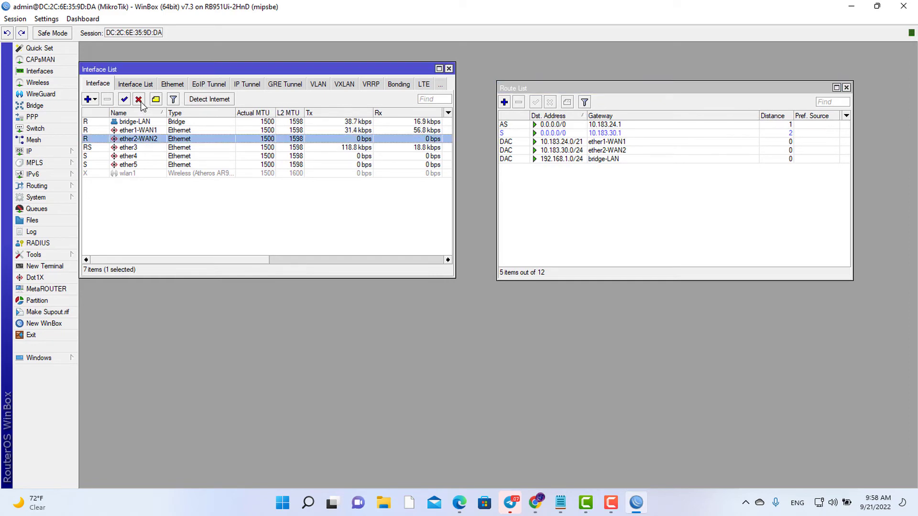
left_click(580, 134)
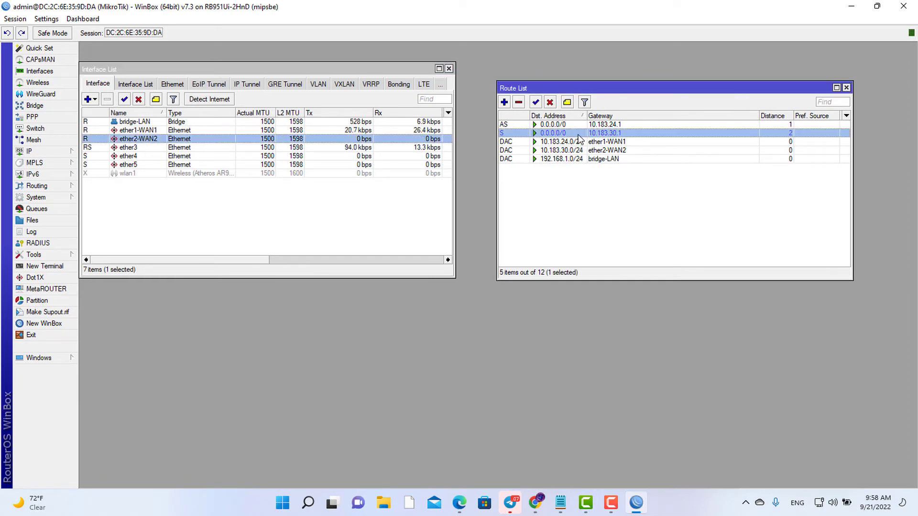
left_click(161, 131)
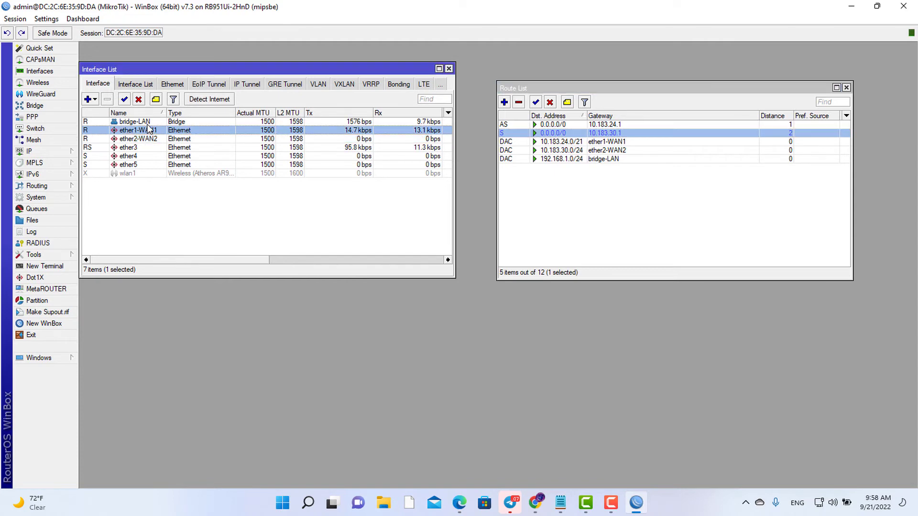
left_click(138, 100)
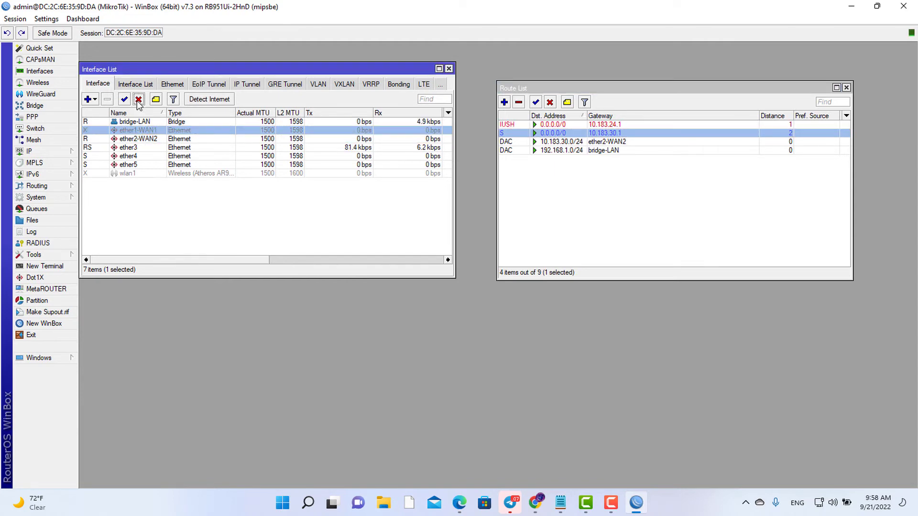
left_click(616, 150)
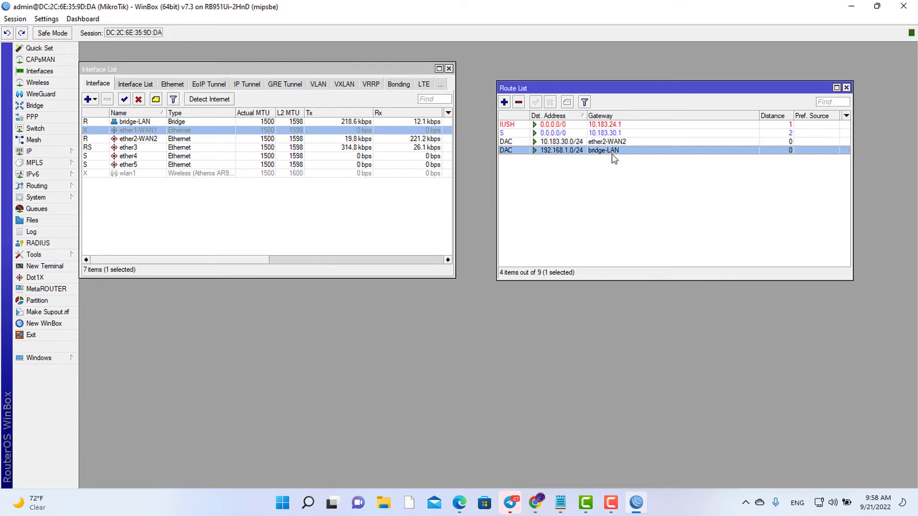
left_click(614, 133)
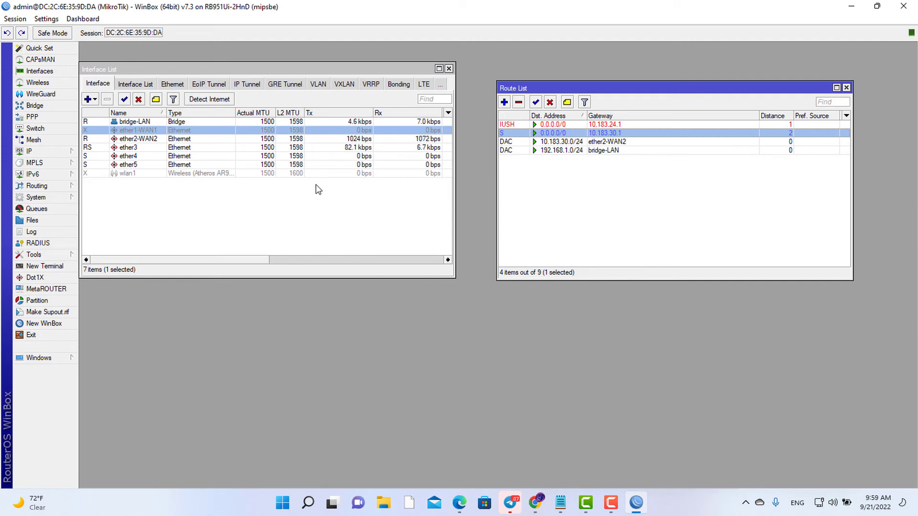
- Open Command Prompt and ping 8.8.8.8 to test internet access over the second WAN
left_click(302, 510)
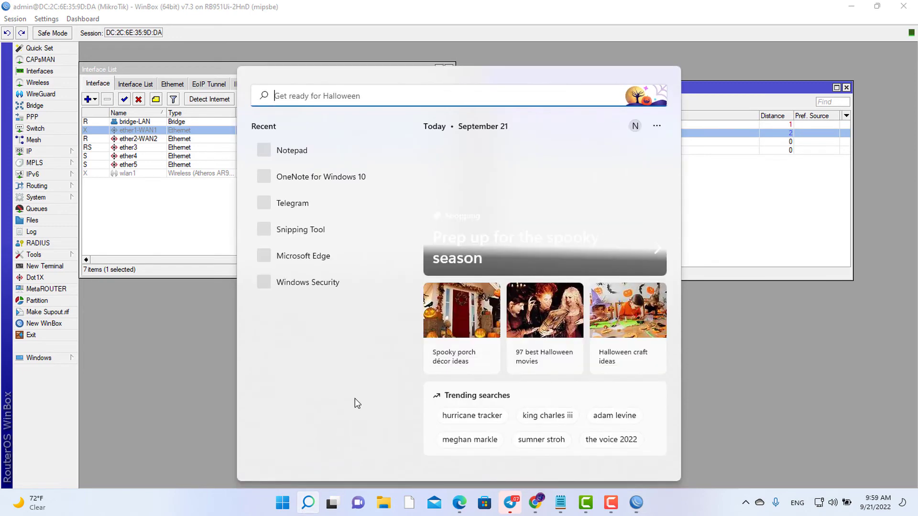
type("cmd")
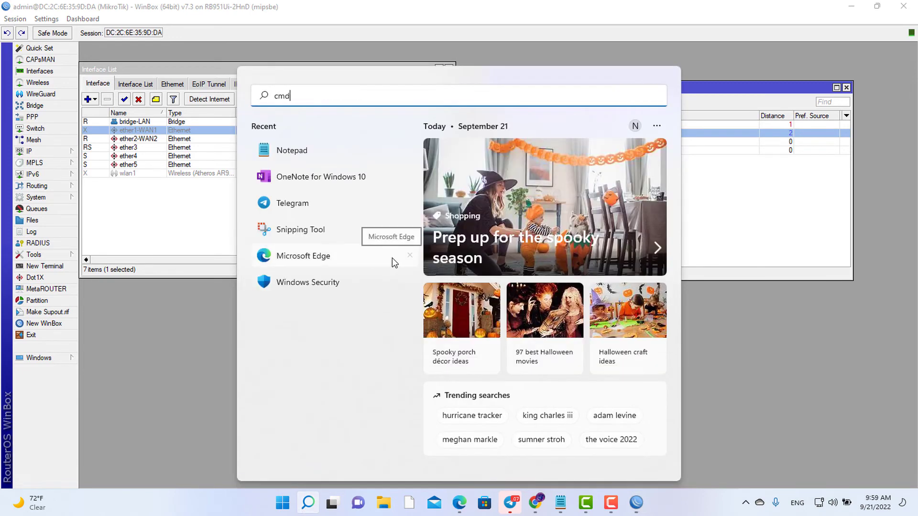
key("Return")
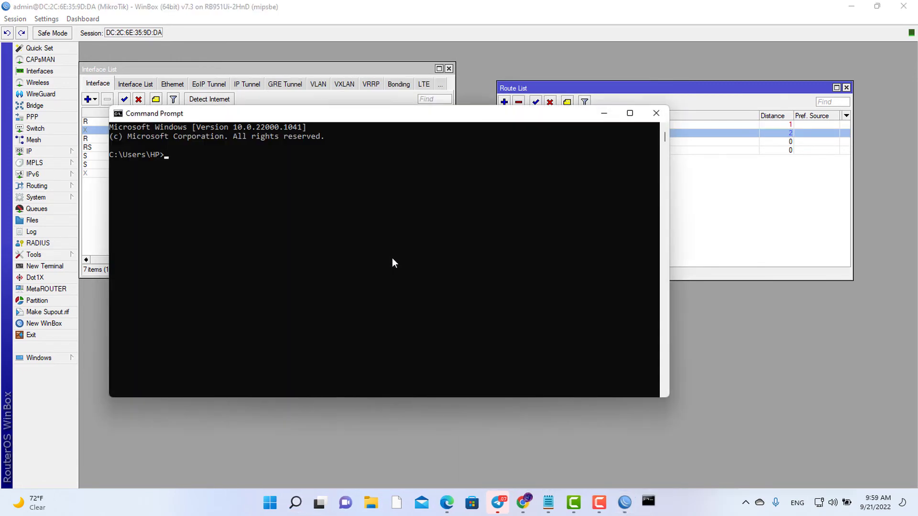
type("ping 8.8.8.8")
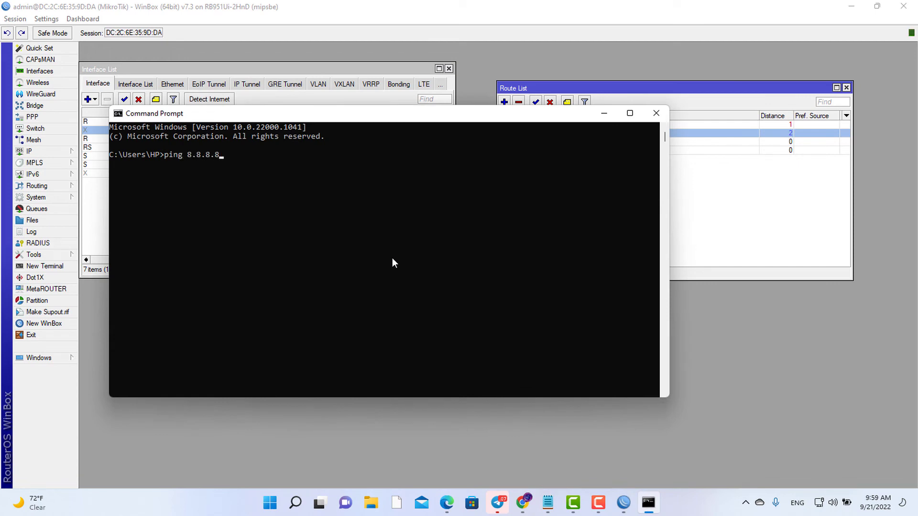
key("Return")
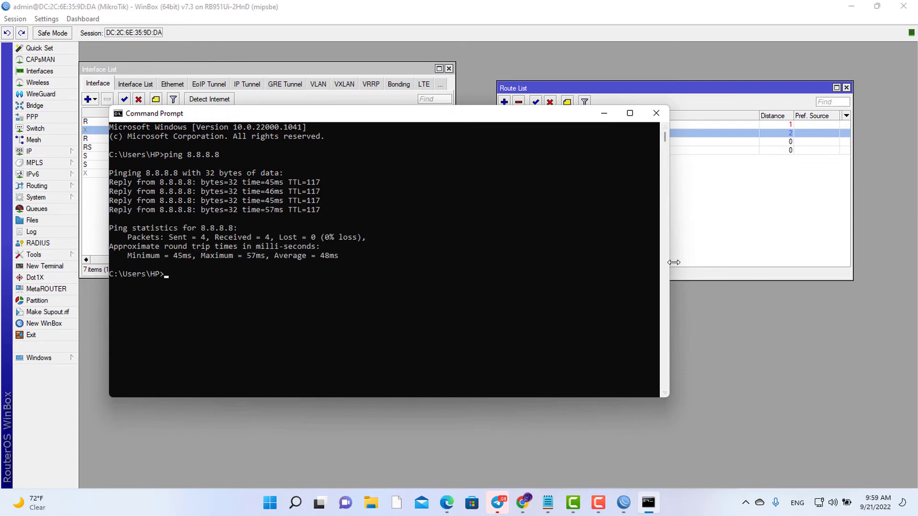
- Close the Route List, narrow the Command Prompt window and place it beside the Interface List
left_click_drag(672, 261, 615, 273)
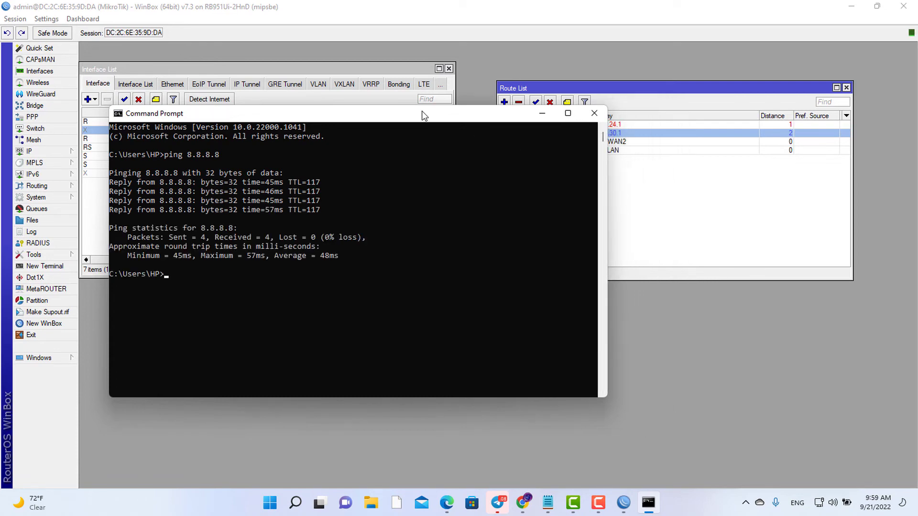
left_click_drag(422, 115, 526, 186)
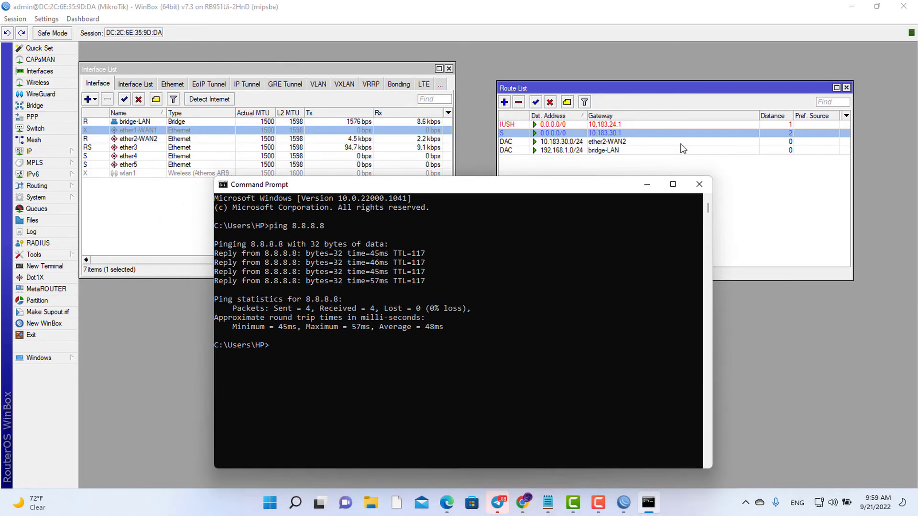
left_click(847, 90)
left_click(847, 90)
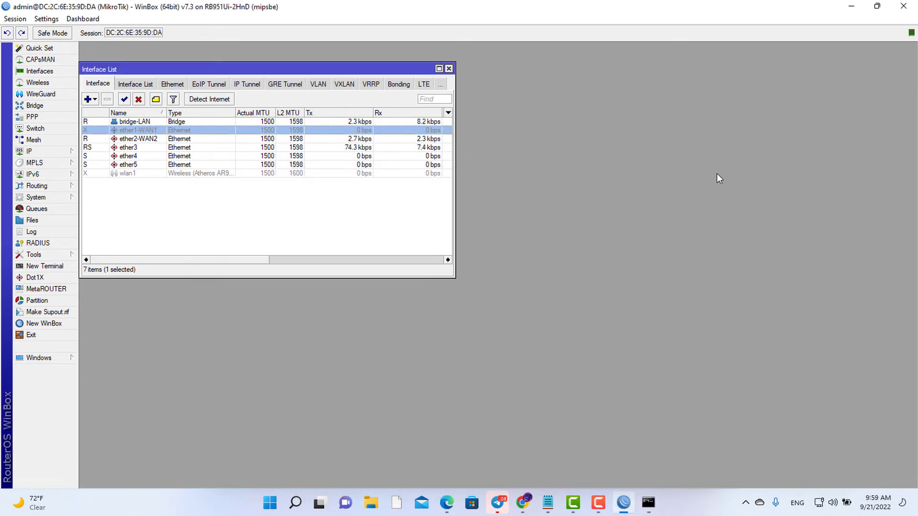
left_click(648, 510)
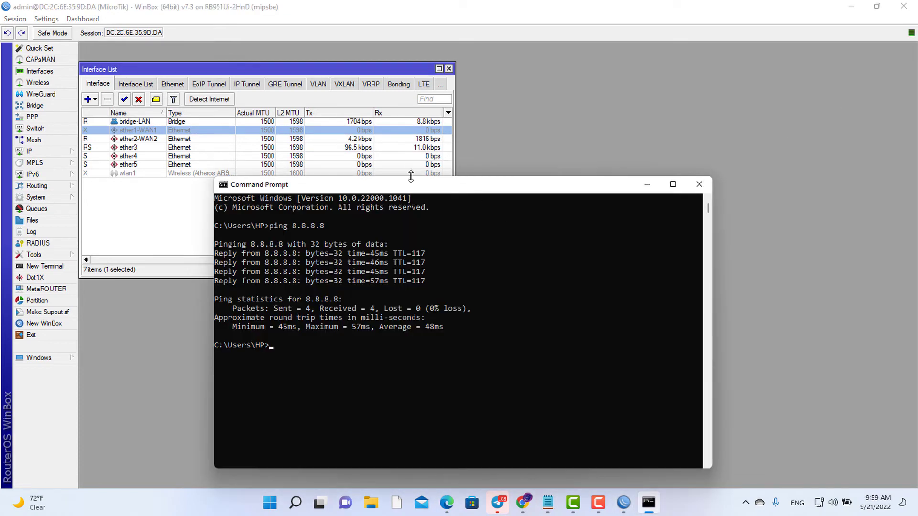
left_click_drag(420, 181, 593, 91)
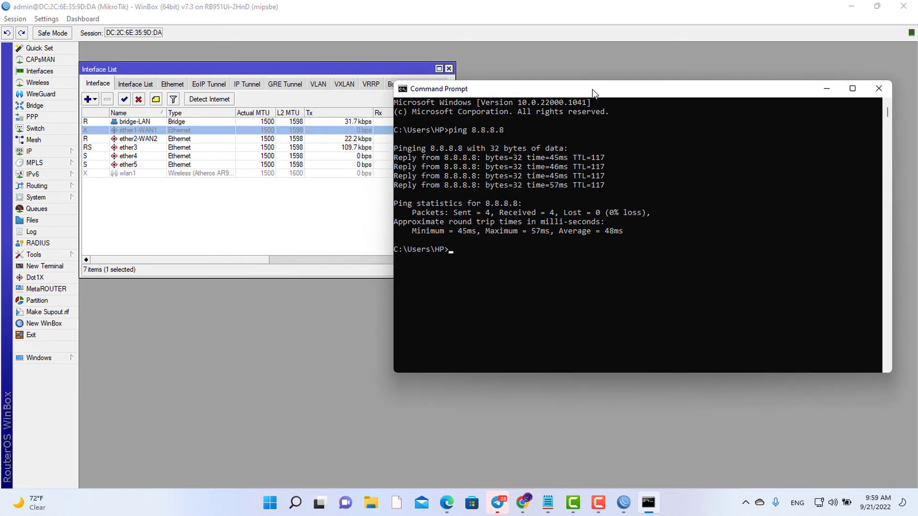
mouse_move(242, 69)
left_mouse_down()
mouse_move(228, 92)
mouse_move(293, 90)
mouse_move(254, 70)
left_mouse_up()
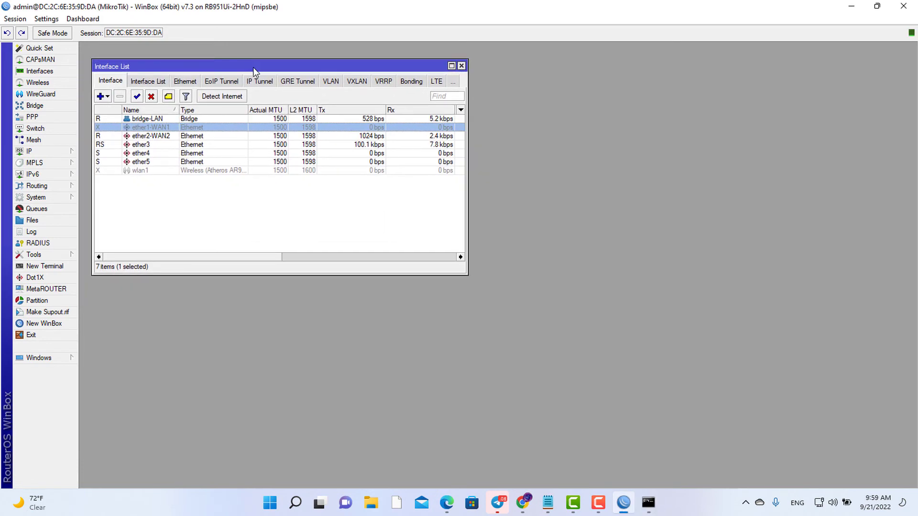
left_click(648, 502)
left_click_drag(587, 91, 673, 67)
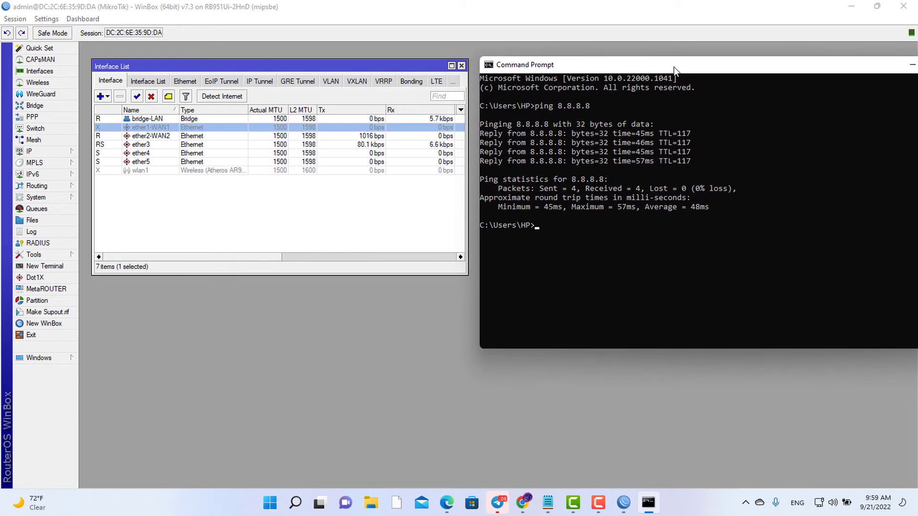
- Run a continuous ping to 8.8.8.8 with the -t option while watching ether2-WAN2, and stop it after several replies
key("Up")
type("-t")
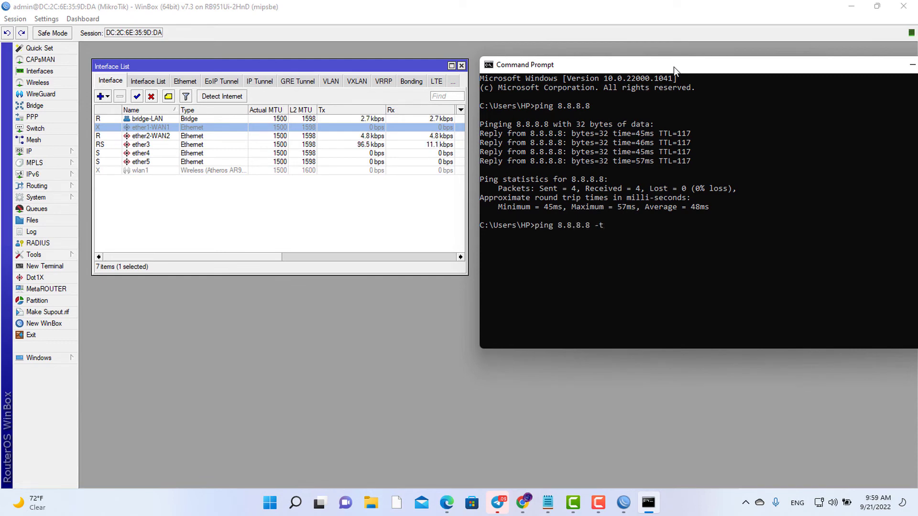
key("Return")
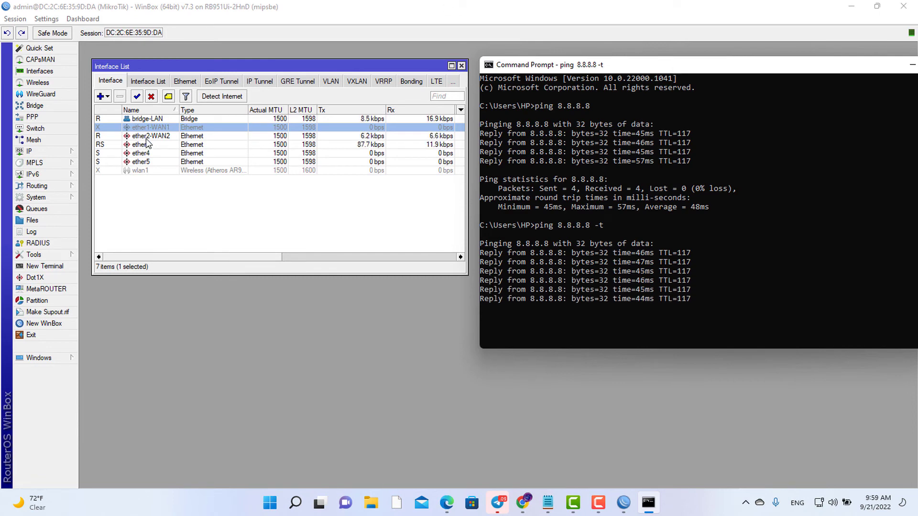
left_click(149, 137)
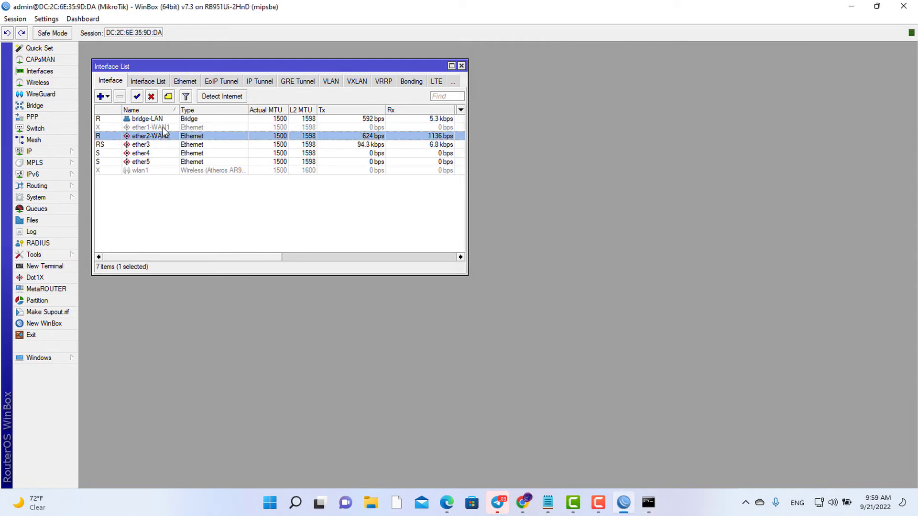
left_click(649, 508)
key("ctrl+c")
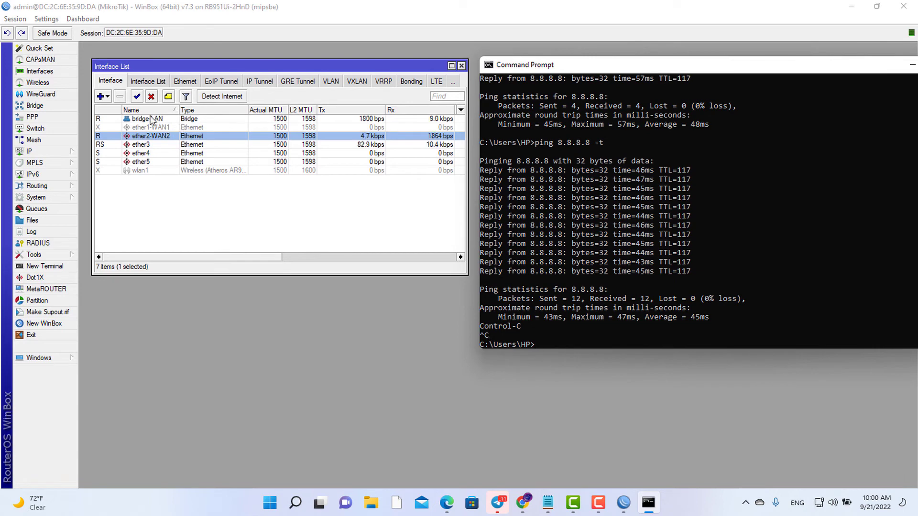
- Enable the ether1-WAN1 interface and disable ether2-WAN2
left_click(152, 128)
left_click(137, 96)
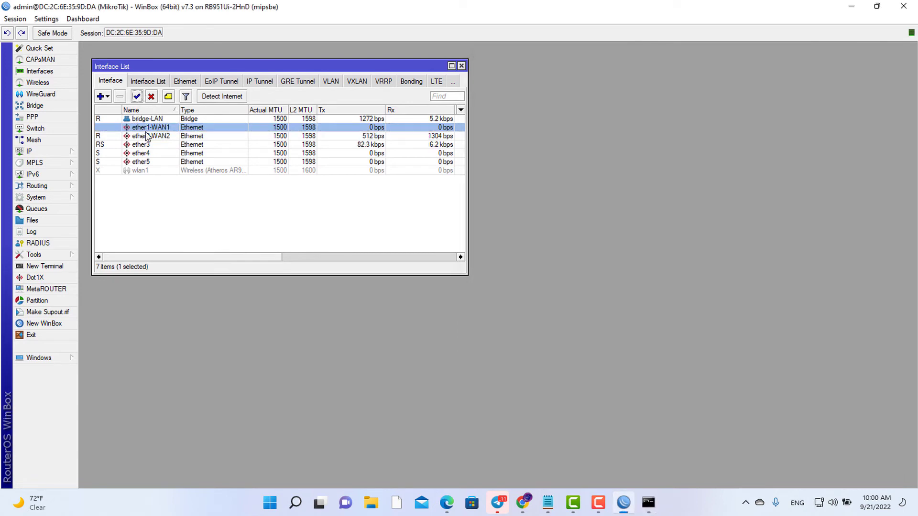
left_click(157, 137)
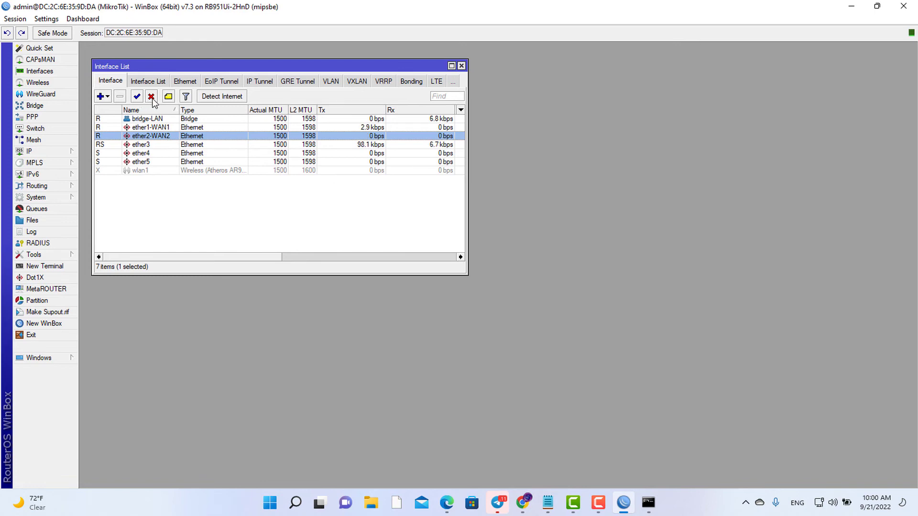
left_click(151, 96)
- Repeat the continuous ping to 8.8.8.8 over the first WAN, watch the replies and close Command Prompt
left_click(648, 501)
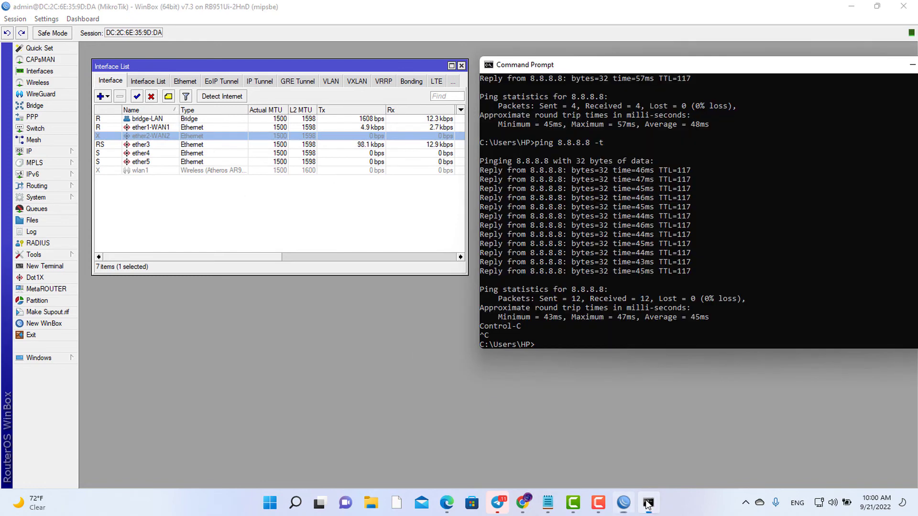
key("Up")
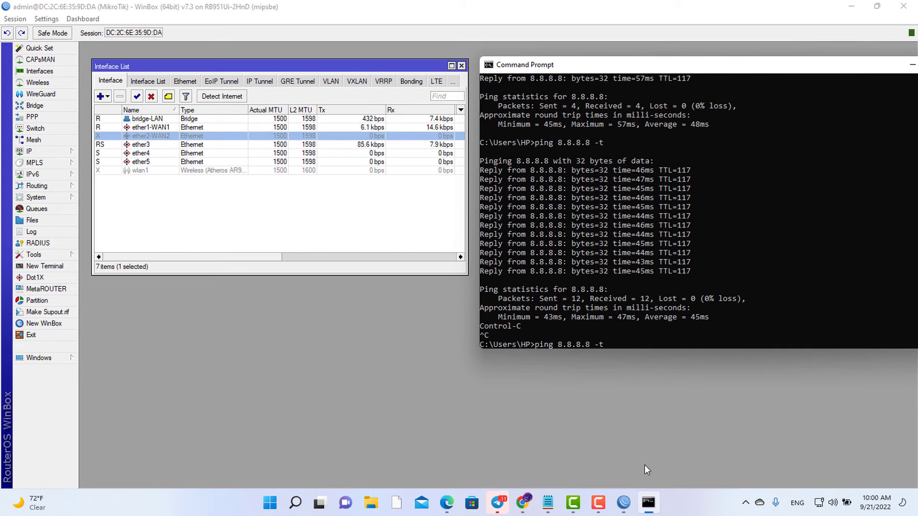
key("Return")
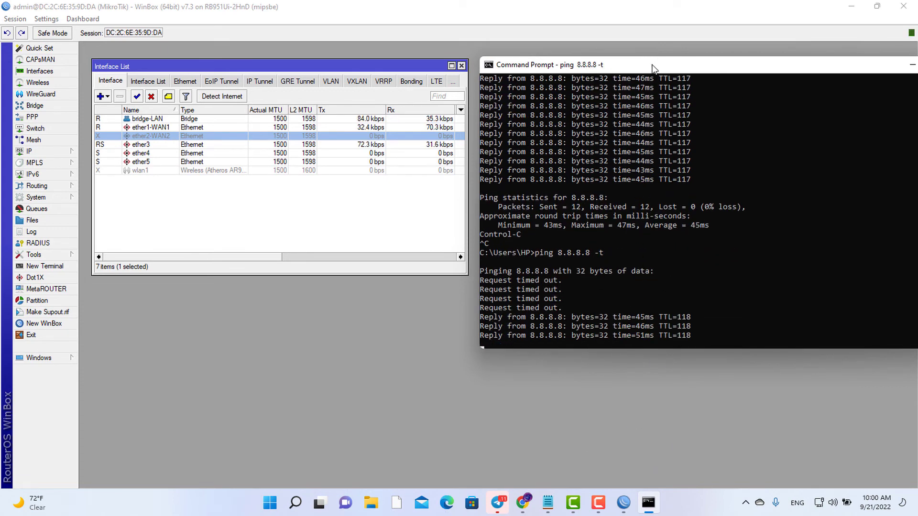
left_click_drag(612, 61, 429, 53)
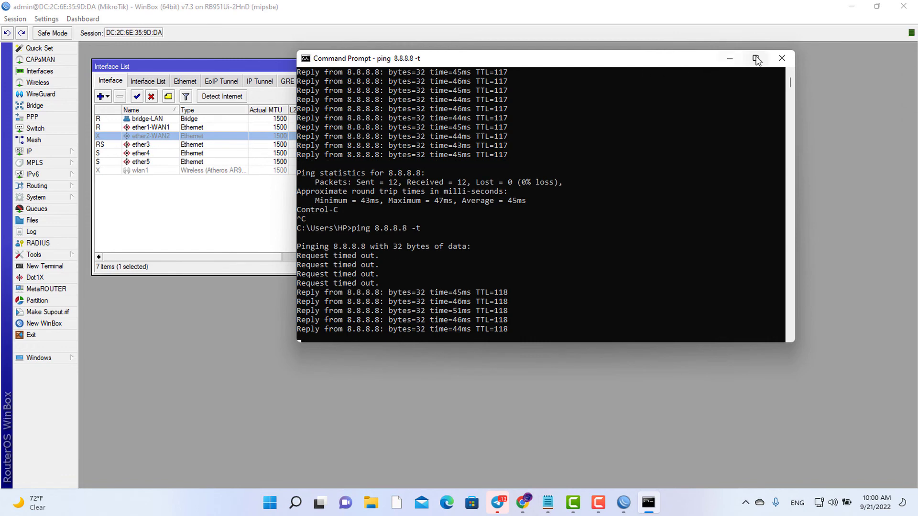
left_click_drag(688, 62, 870, 56)
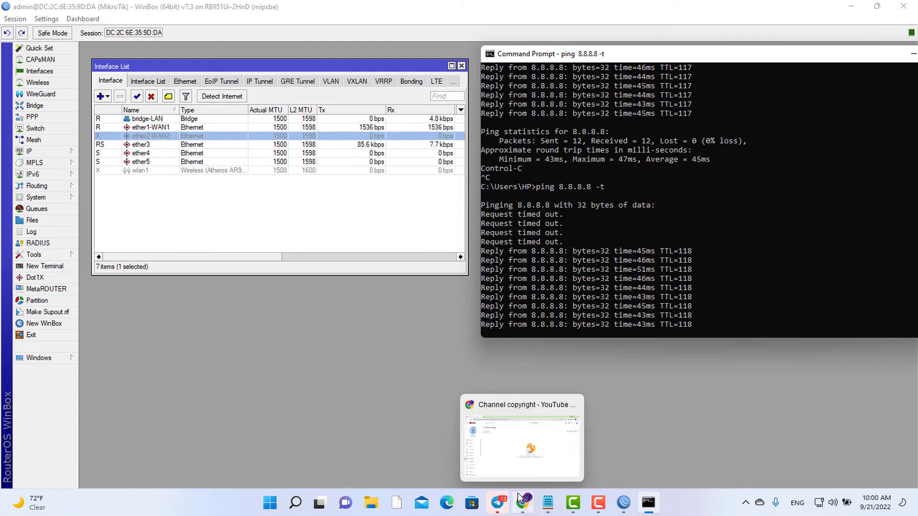
left_click_drag(865, 56, 697, 59)
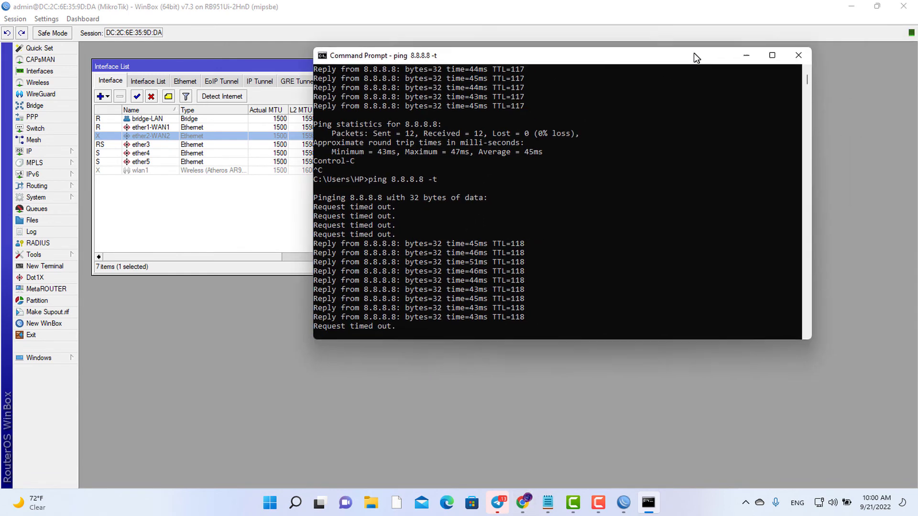
left_click(797, 56)
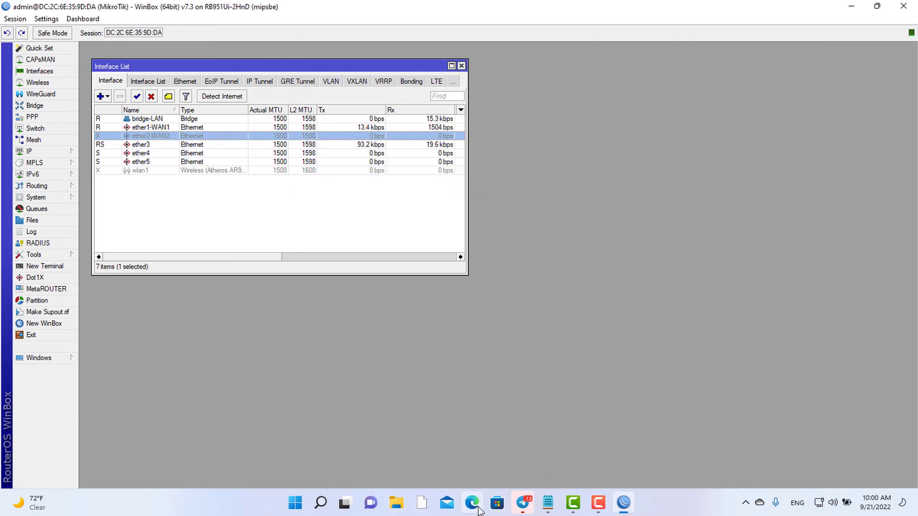
- Quit Telegram Desktop running in the background
left_click(746, 502)
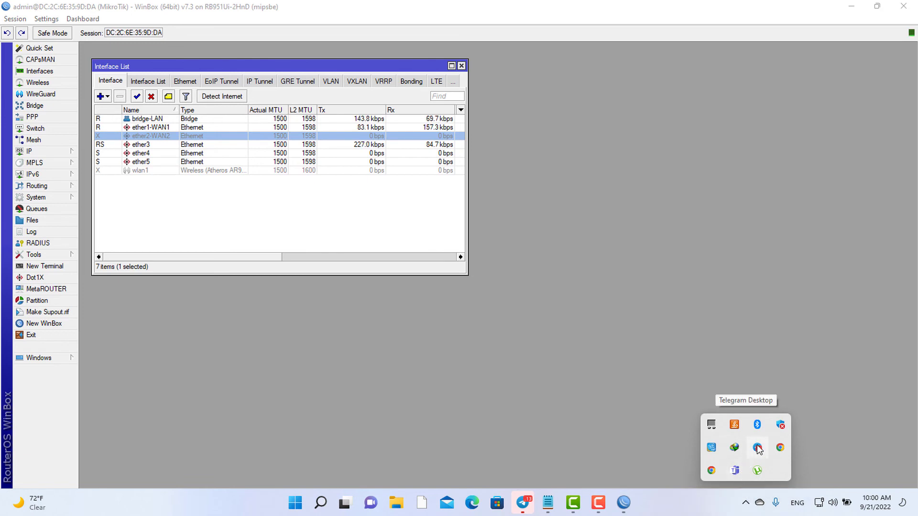
right_click(759, 449)
left_click(773, 432)
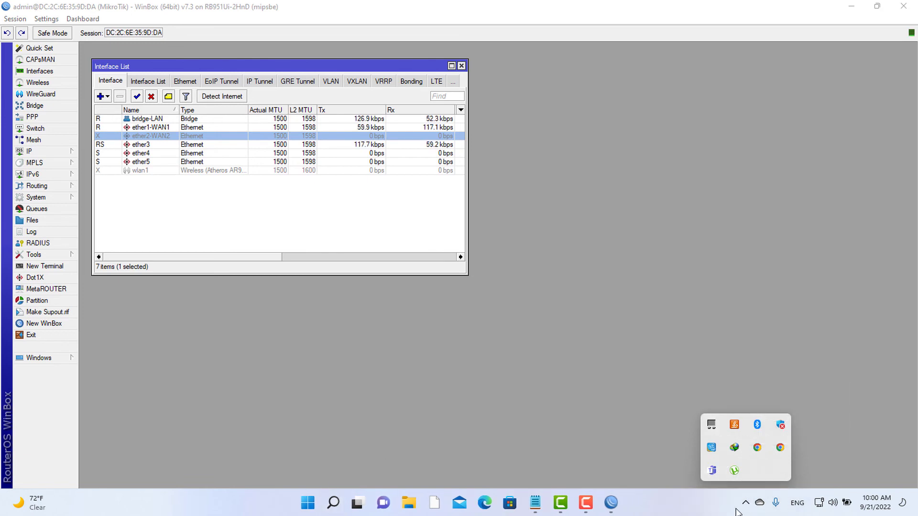
left_click(704, 240)
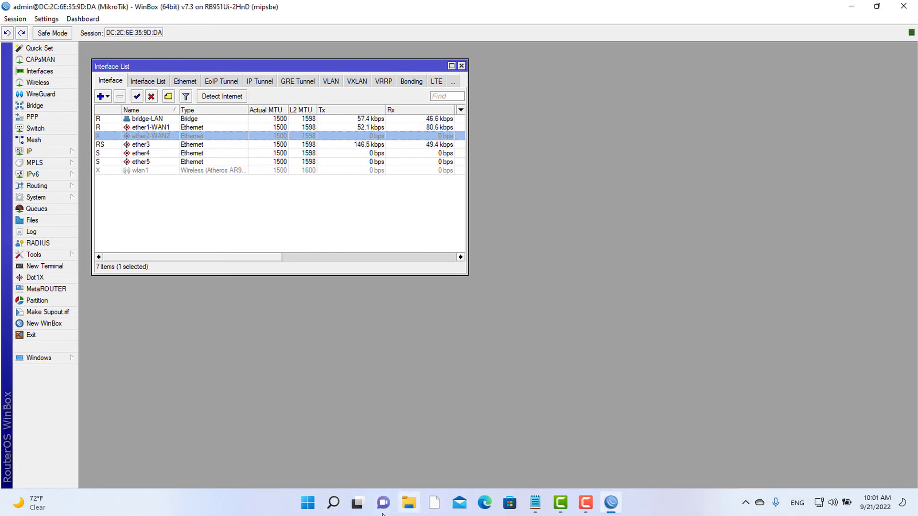
- Open Microsoft Edge, load google.com to test browsing over the first WAN, and decline the homepage suggestion
left_click(482, 508)
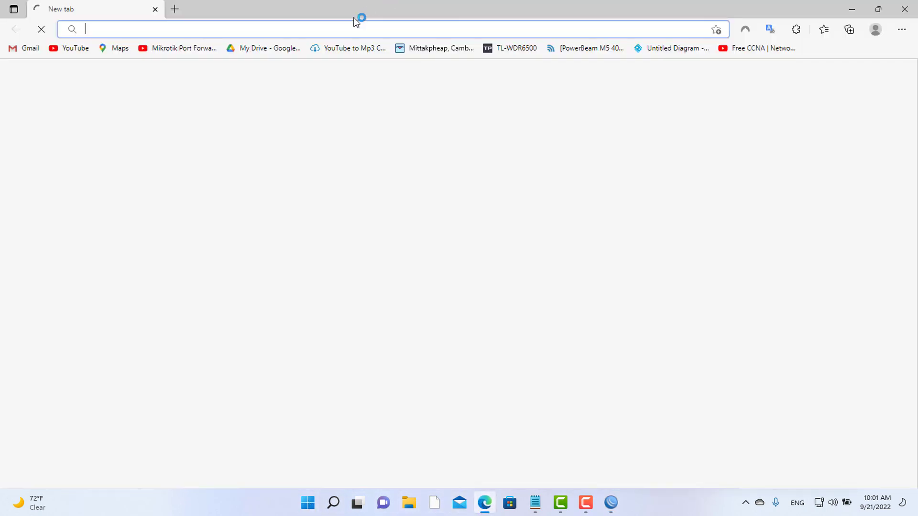
type("google.com")
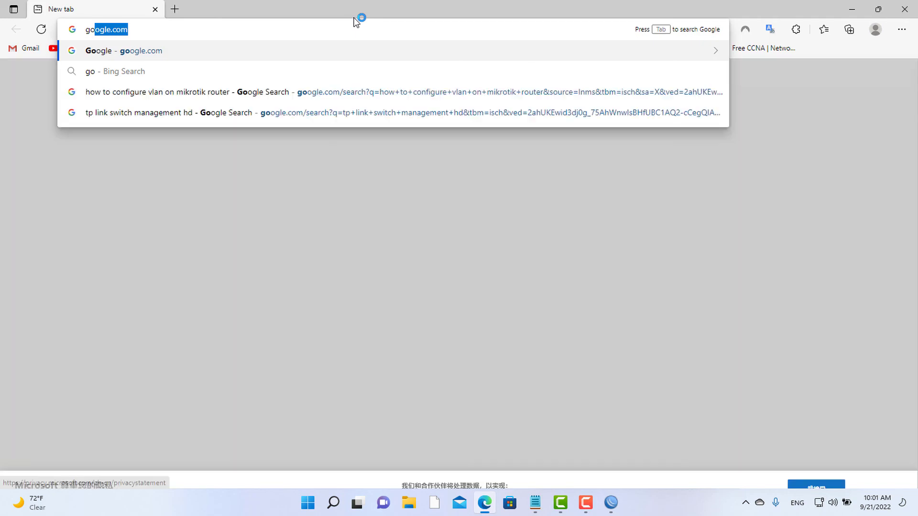
key("Return")
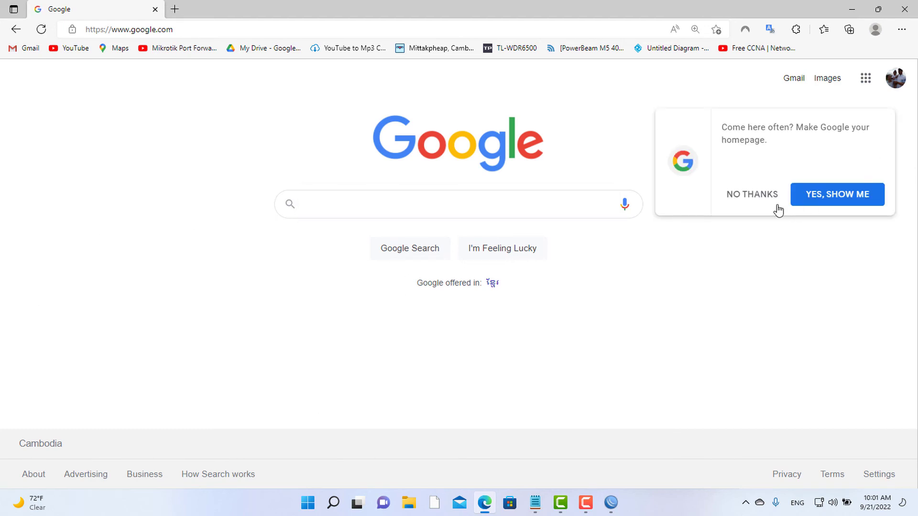
left_click(750, 198)
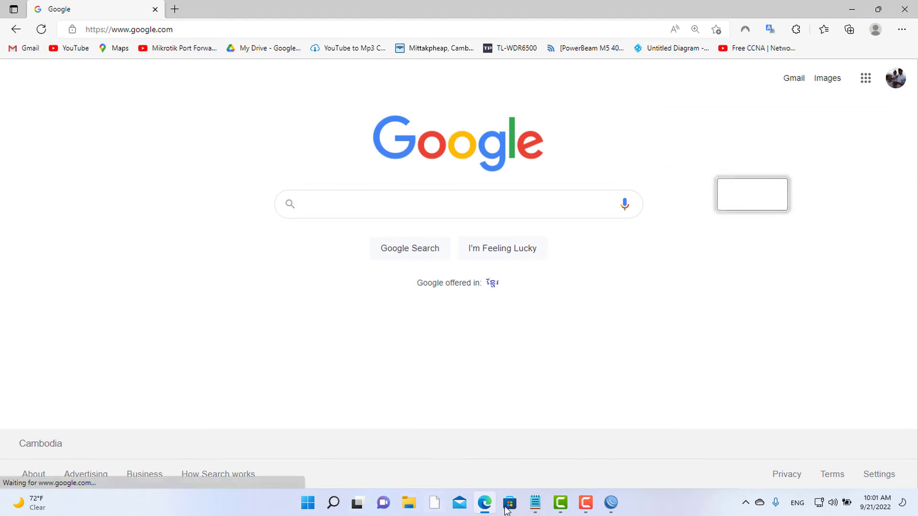
- Return to WinBox, enable the ether2-WAN2 interface and disable ether1-WAN1
left_click(610, 504)
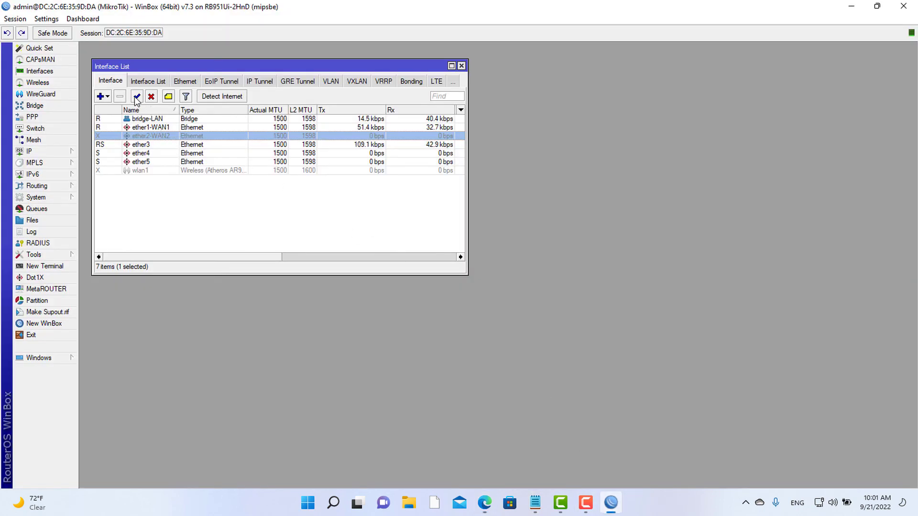
left_click(137, 97)
left_click(138, 128)
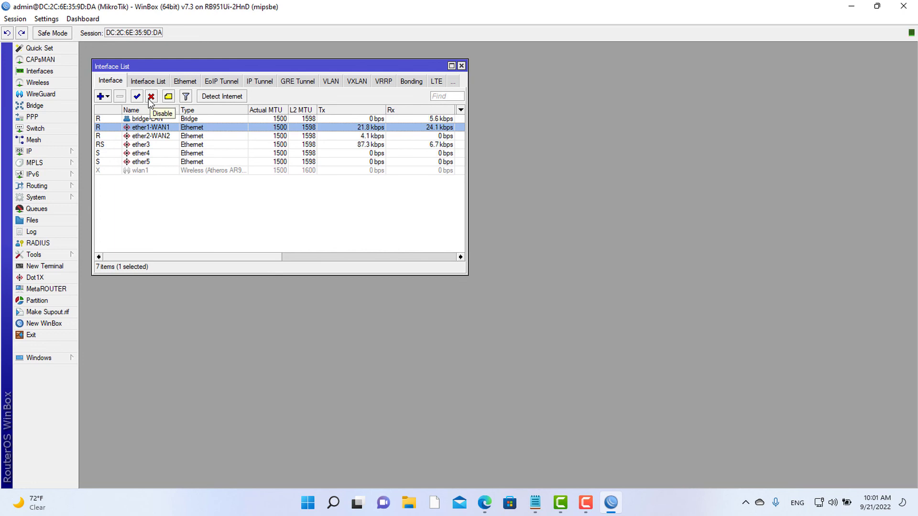
left_click(149, 98)
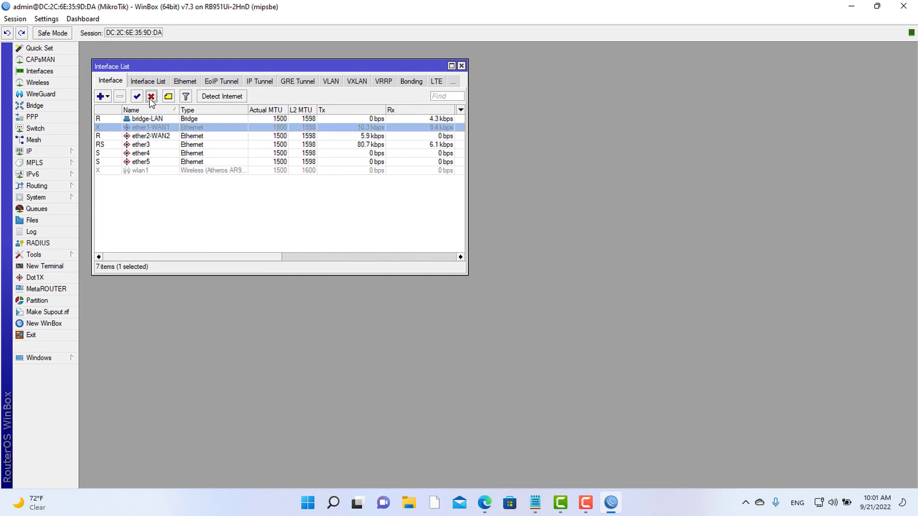
- Switch to Microsoft Edge, reload the Google page and load google.com in a new tab over the second WAN
left_click(484, 502)
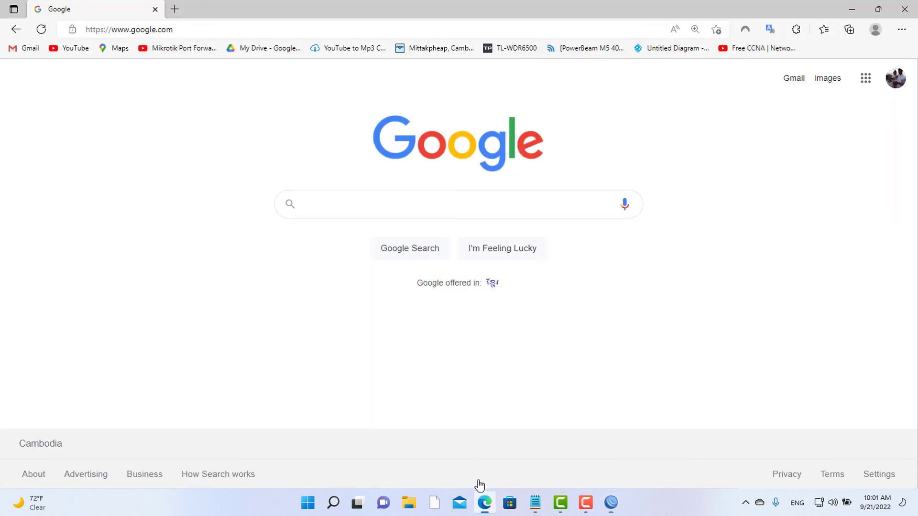
left_click(224, 31)
key("Return")
left_click(174, 9)
type("google.com")
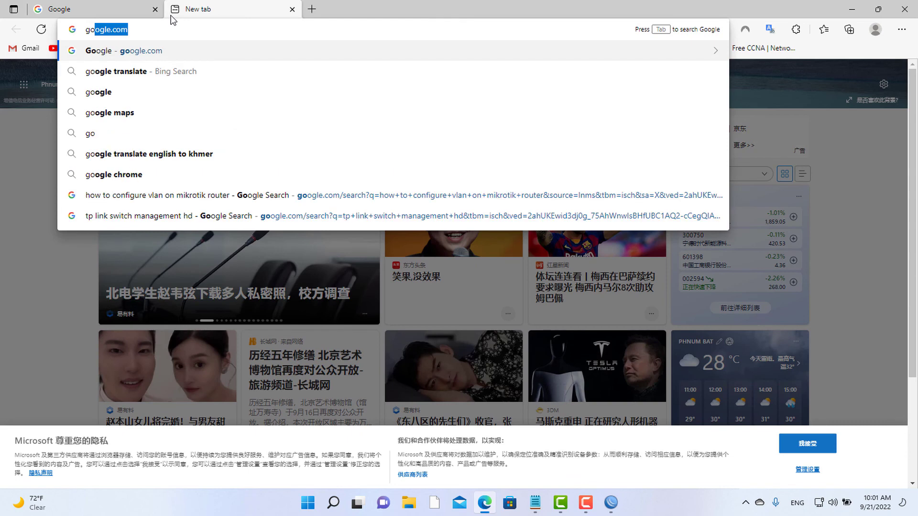
key("Return")
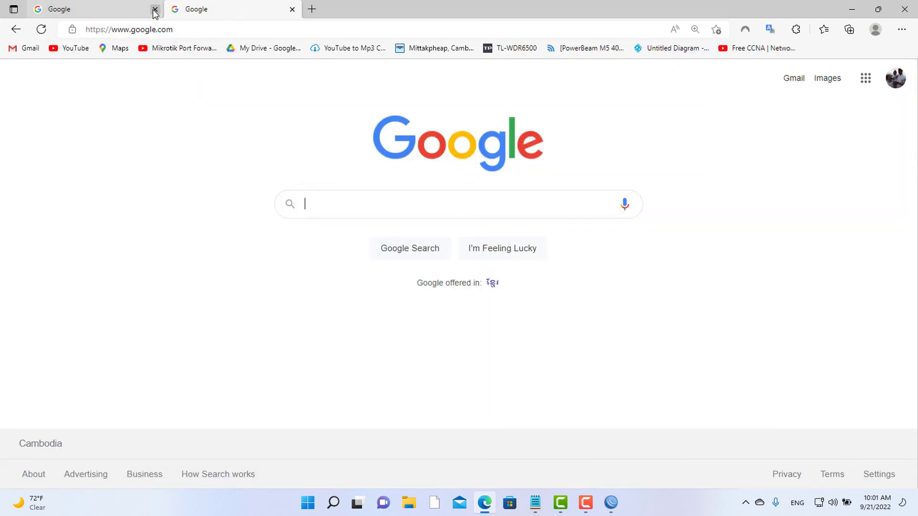
- Return to WinBox, widen the Interface List to show all traffic columns, and examine the traffic on bridge-LAN and ether2-WAN2
left_click(613, 506)
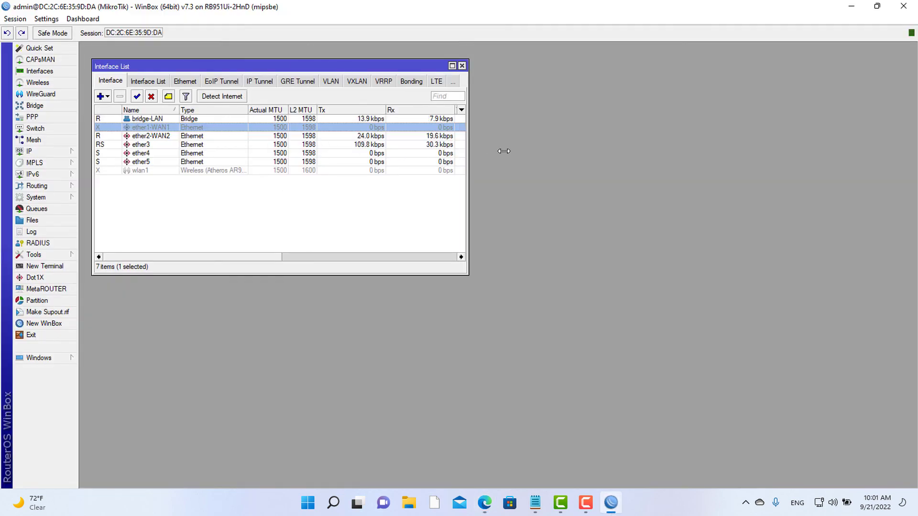
left_click_drag(468, 146, 834, 181)
left_click(354, 153)
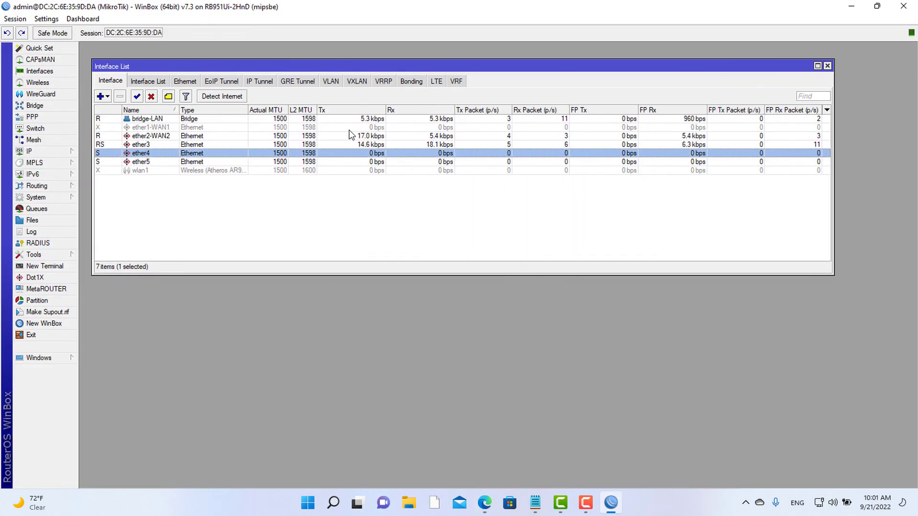
left_click(349, 125)
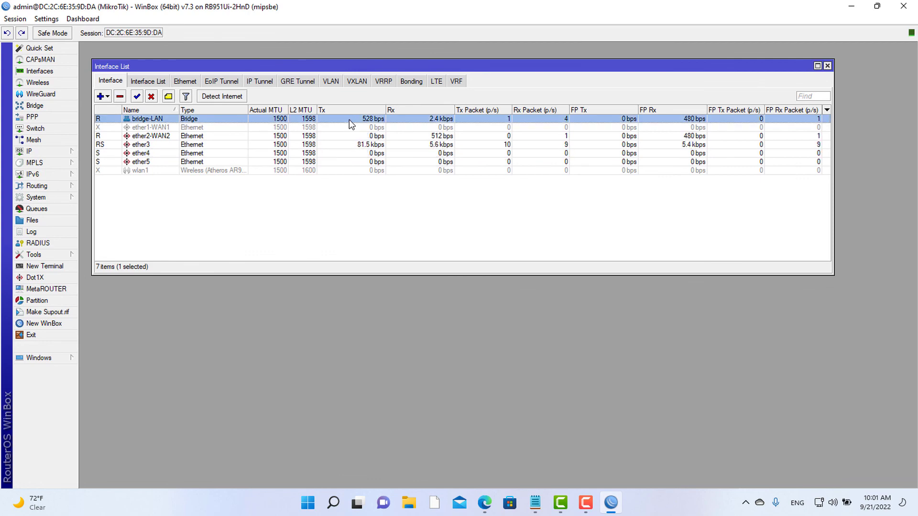
left_click(325, 135)
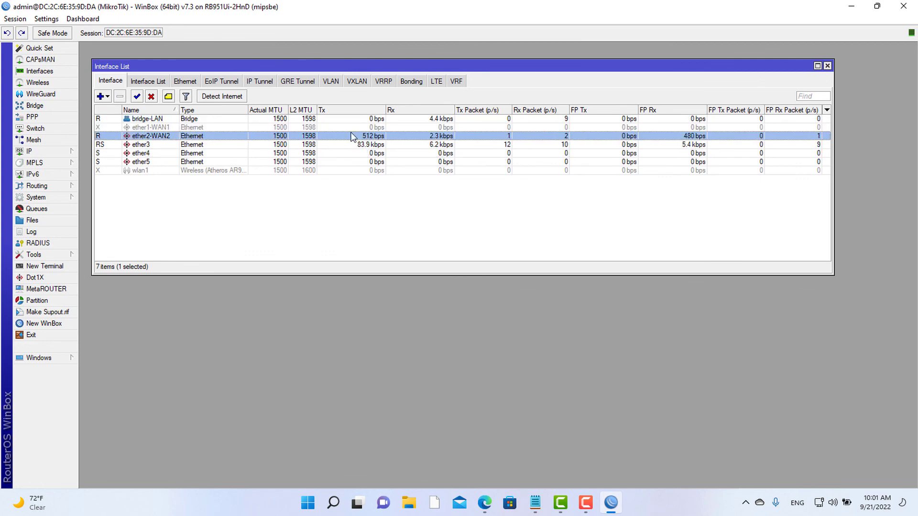
- Enable the ether1-WAN1 interface and disable ether2-WAN2 in the Interface List
left_click(330, 127)
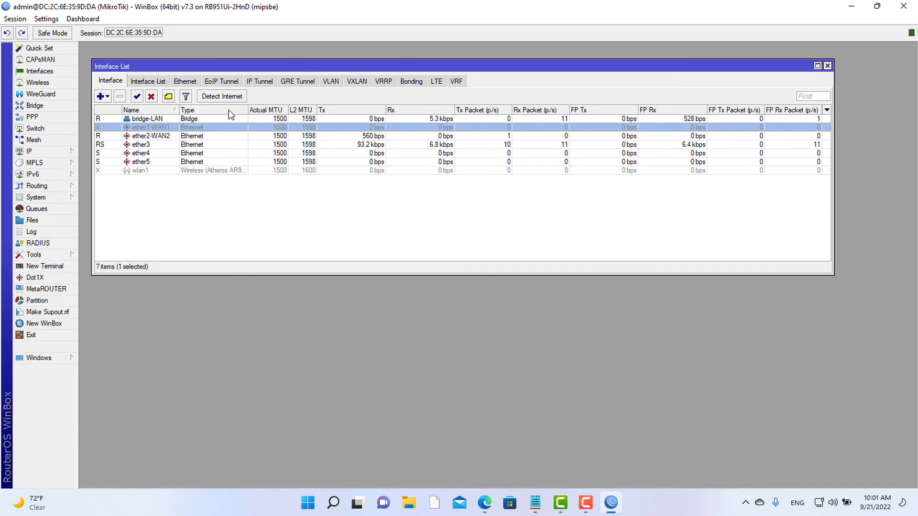
left_click(138, 96)
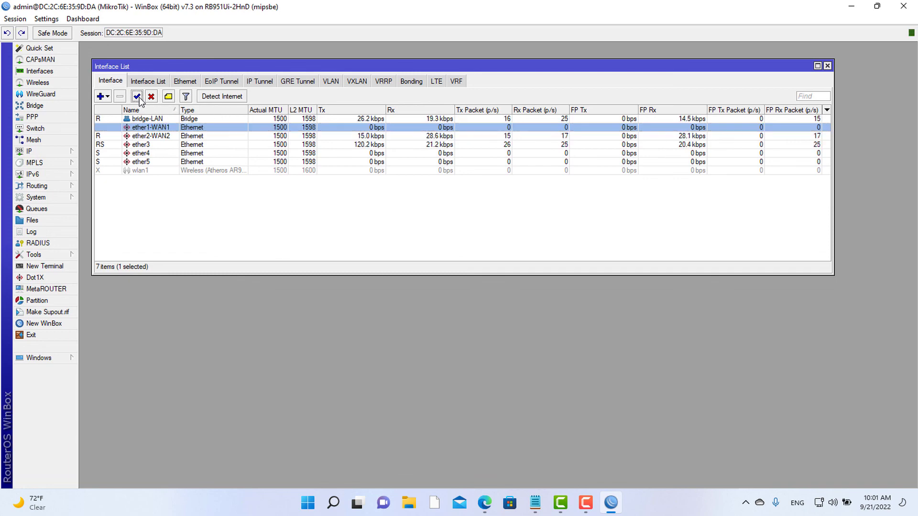
left_click(152, 137)
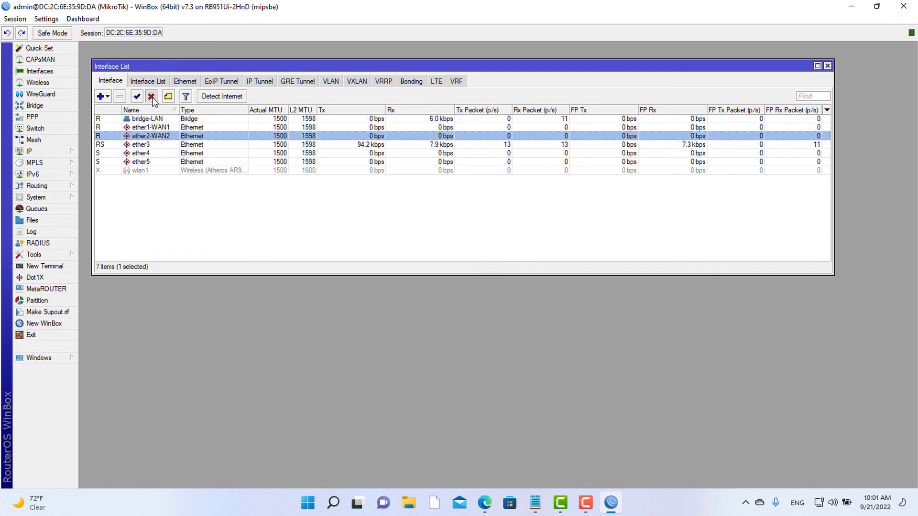
left_click(151, 97)
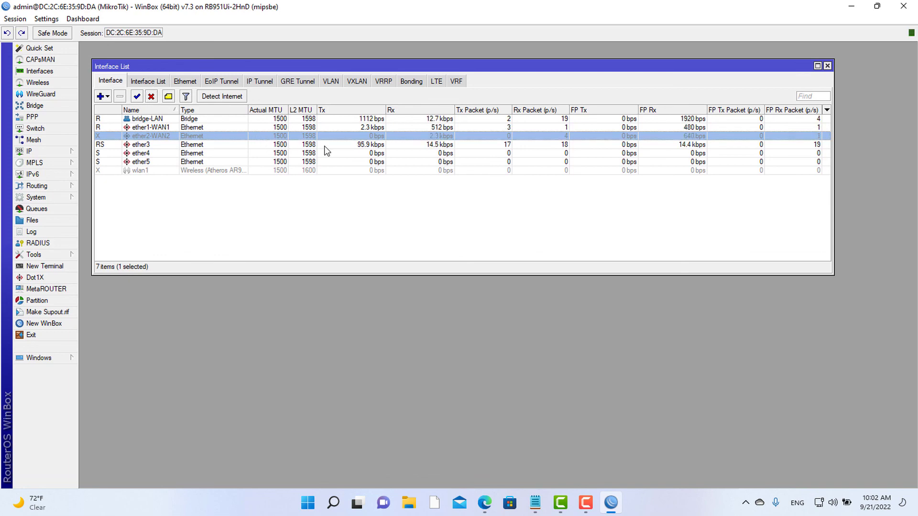
- Load google.com in another new Microsoft Edge tab over the first WAN, and close the browser with all its tabs
left_click(485, 500)
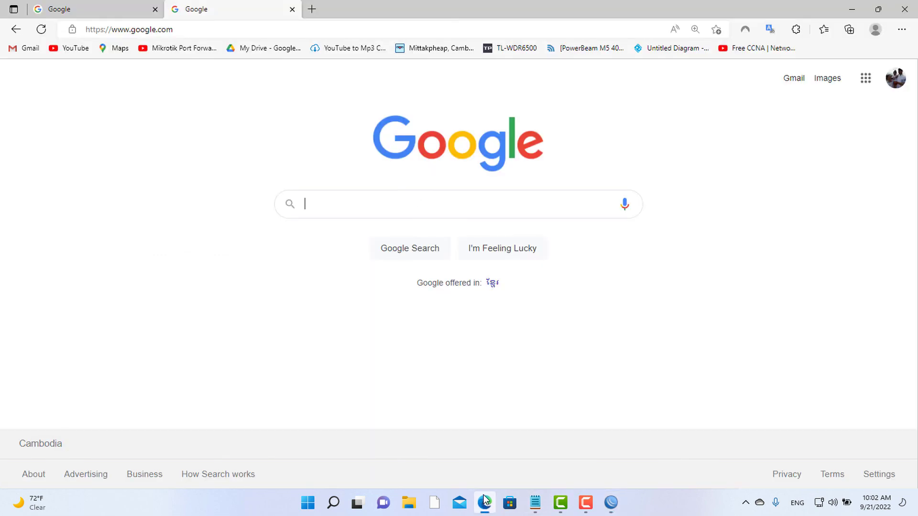
left_click(313, 9)
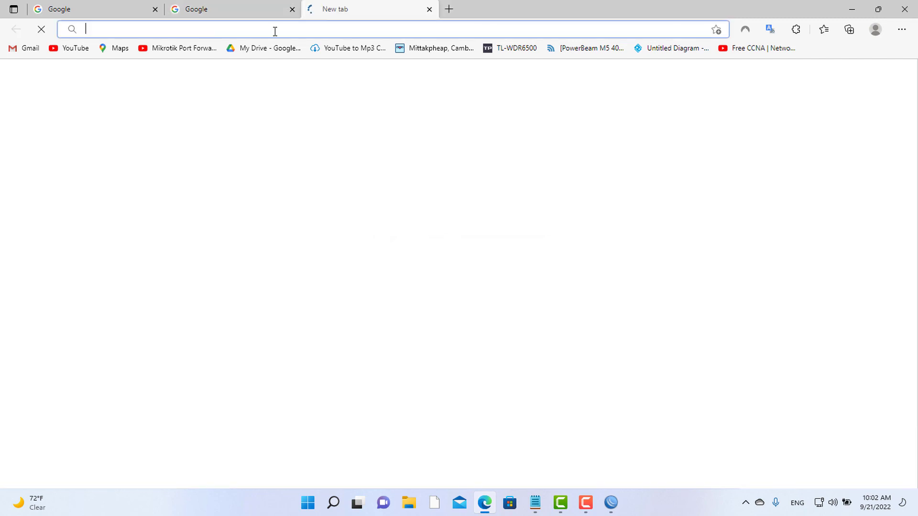
type("go")
key("Return")
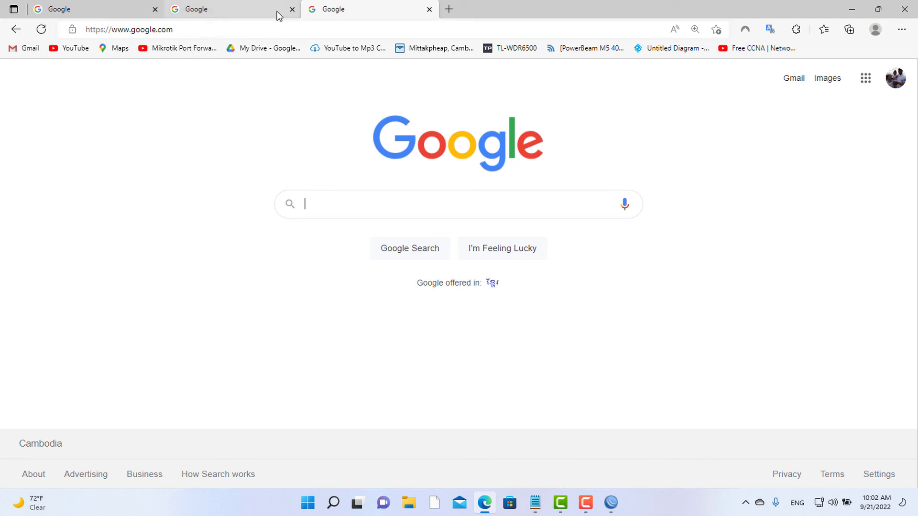
left_click(904, 8)
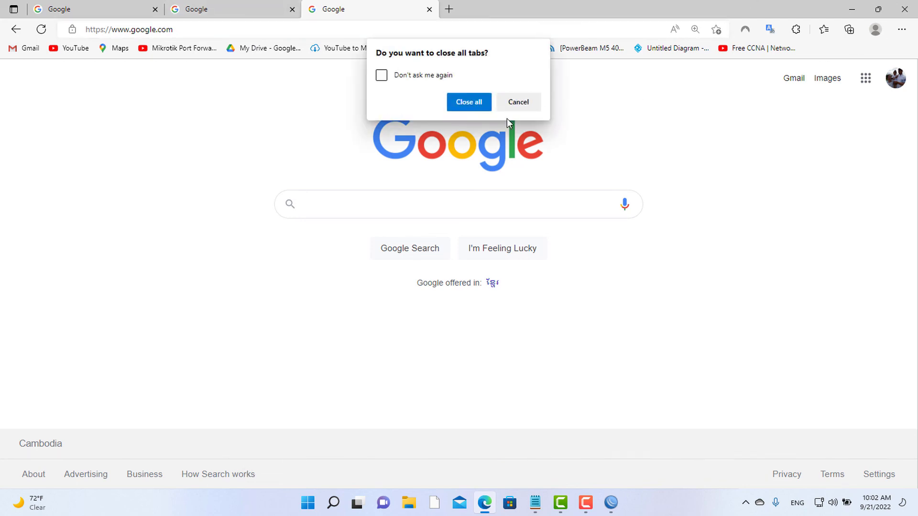
left_click(461, 98)
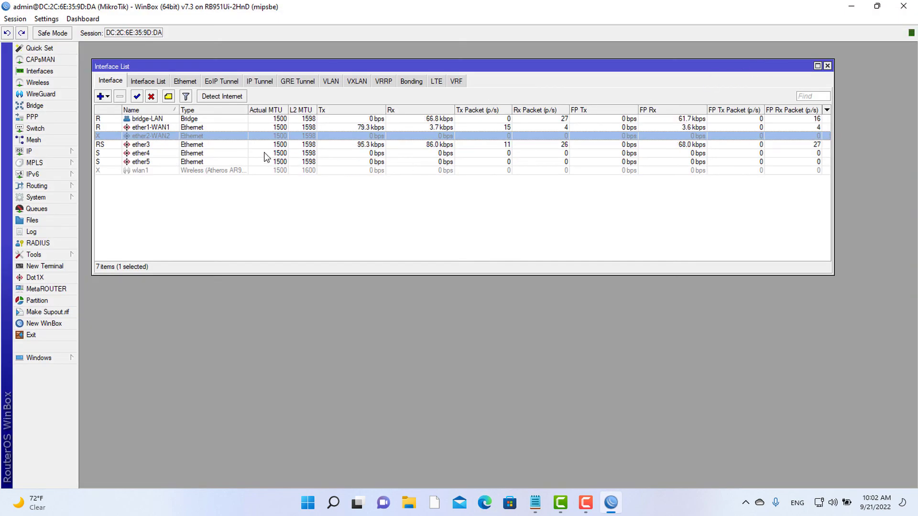
- Enable the ether2-WAN2 interface, and close WinBox and the untitled Notepad note without saving
left_click(137, 96)
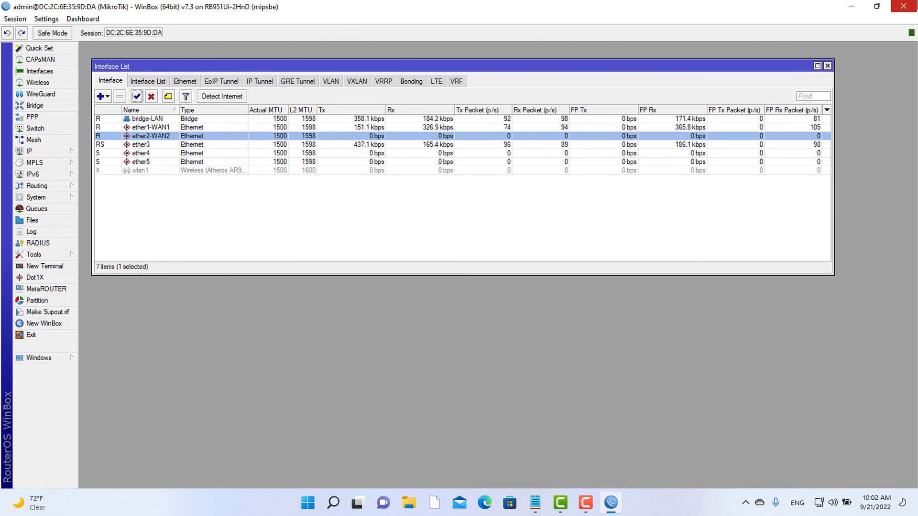
left_click(903, 6)
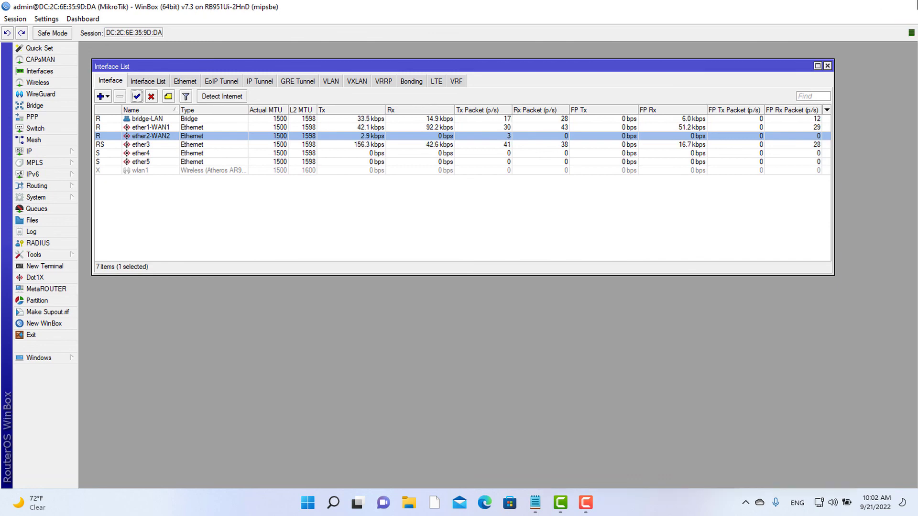
left_click(837, 69)
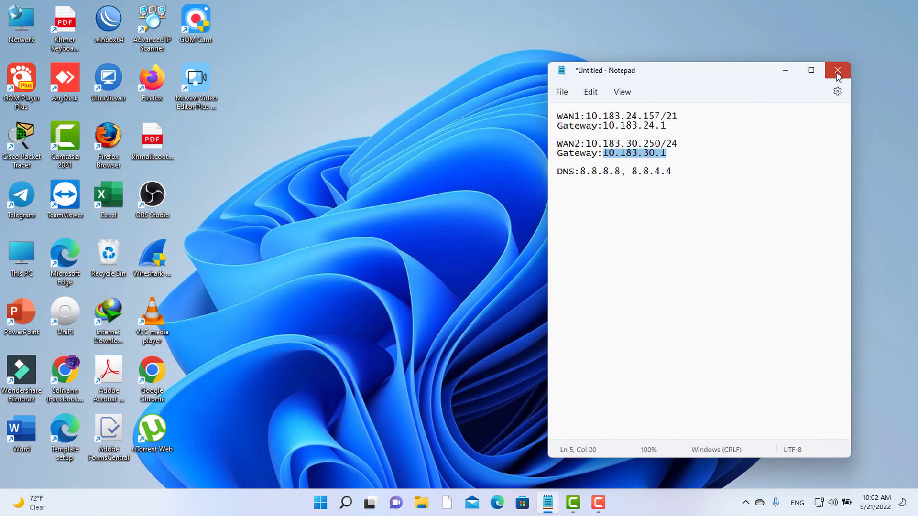
left_click(693, 292)
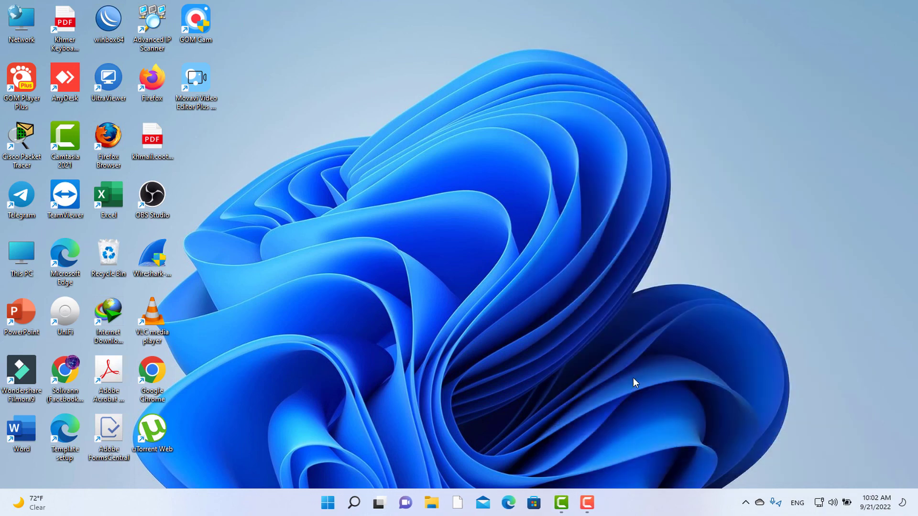